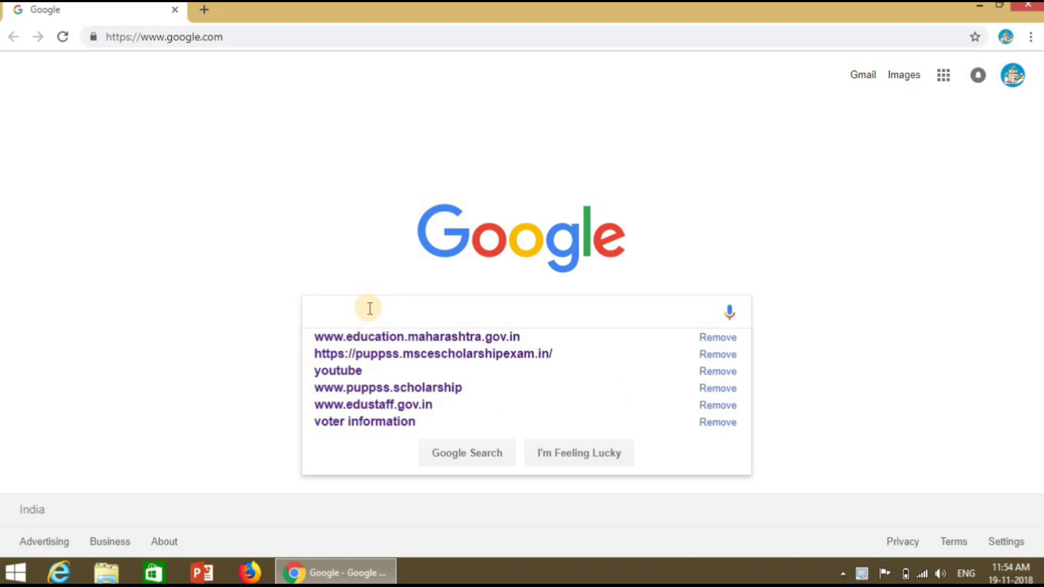
Step: Search Google for the puppss.mscescholarshipexam.in site
{"action": "type", "text": "ht"}
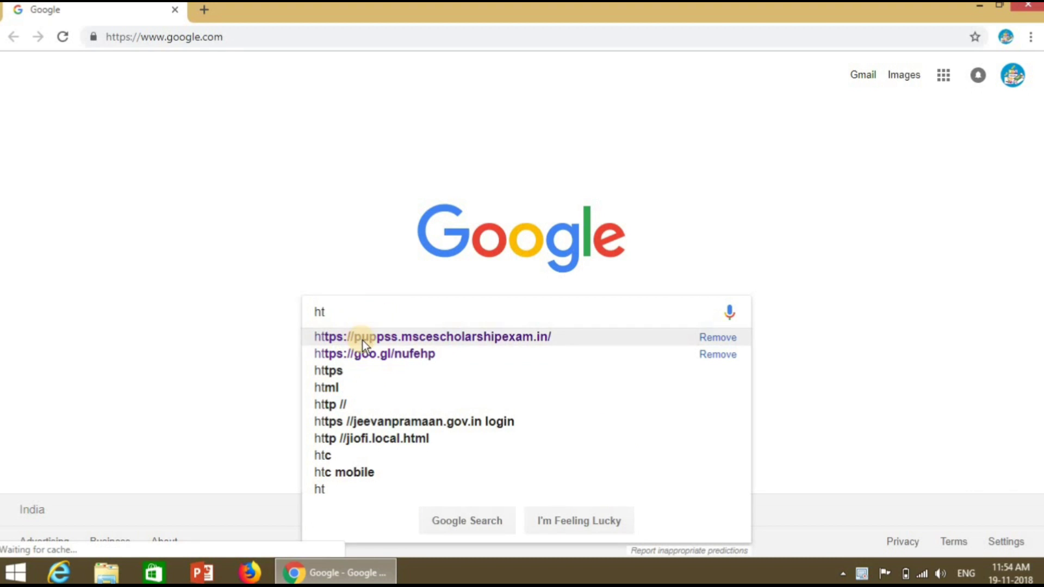
{"action": "left_click", "coordinate": [415, 339]}
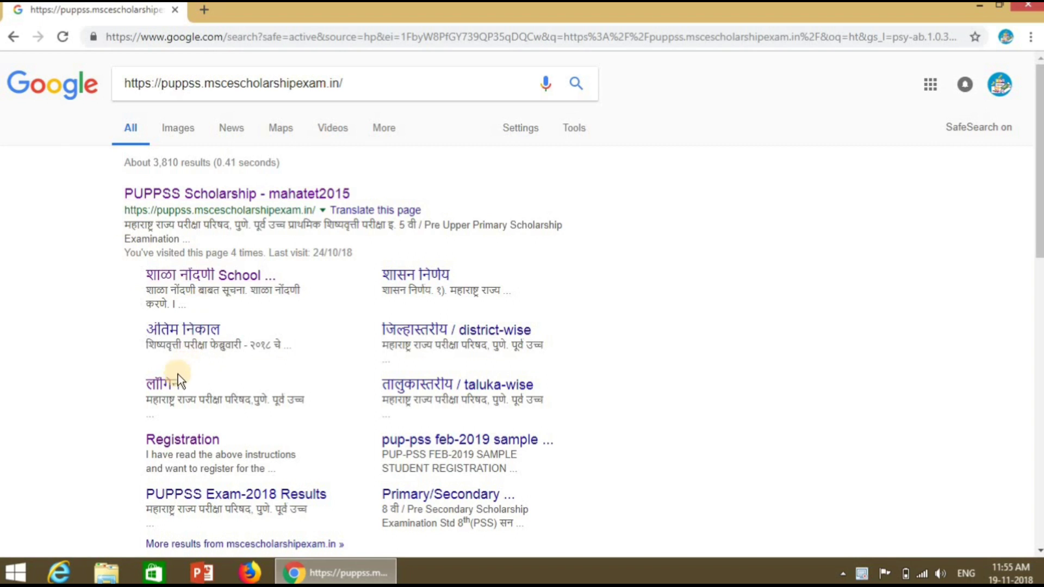
Step: Log in to the portal's school account and go to Std 5th (PUP) student registration
{"action": "left_click", "coordinate": [172, 389]}
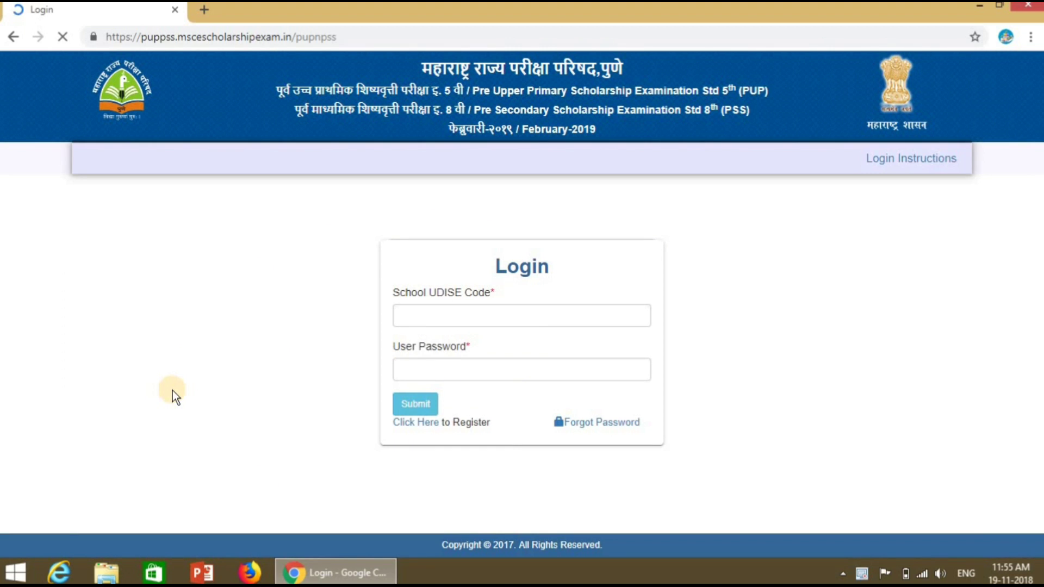
{"action": "left_click", "coordinate": [421, 406]}
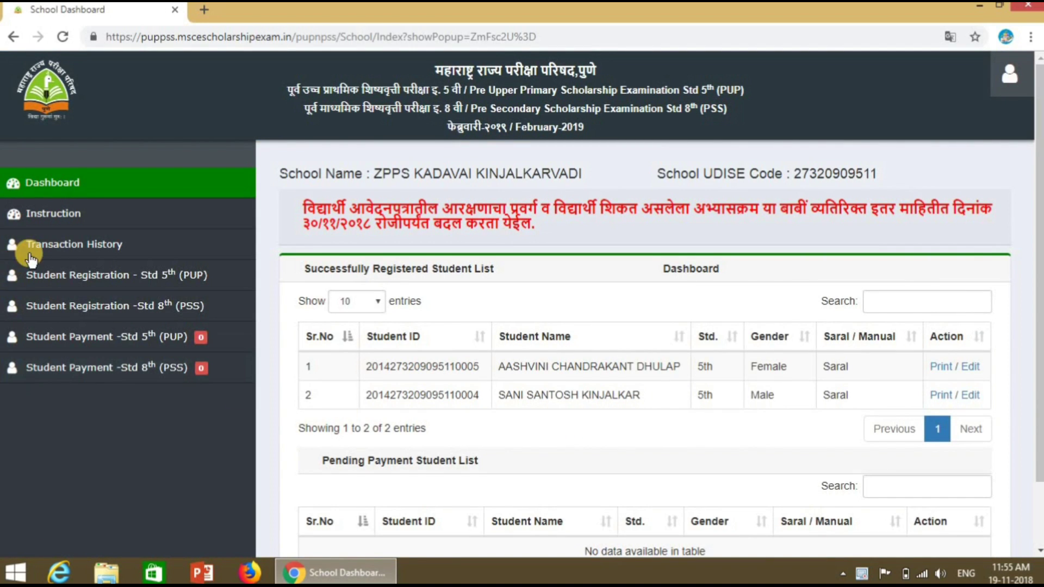
{"action": "left_click", "coordinate": [71, 277]}
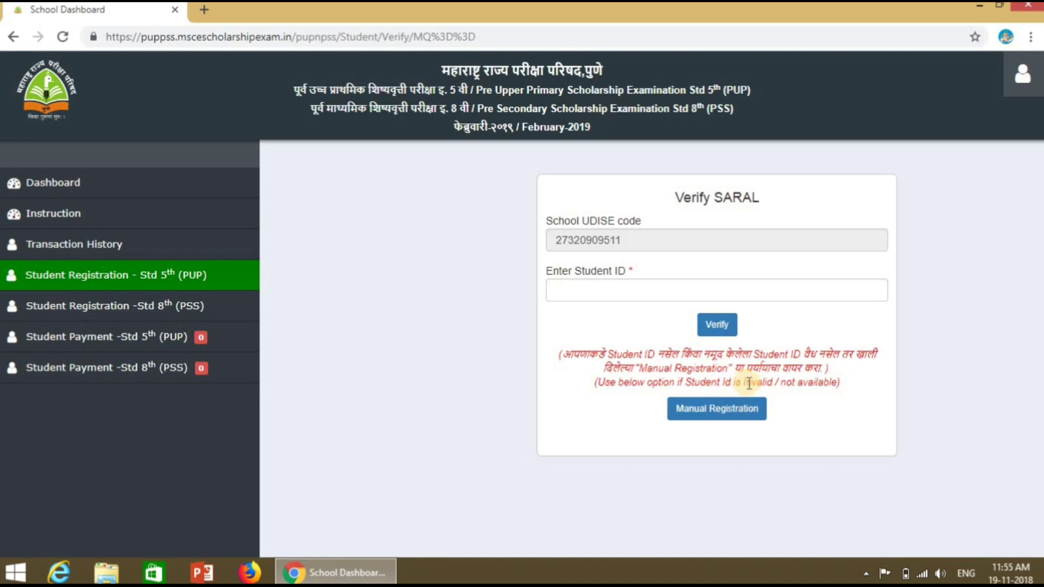
Step: Open the blank Manual Registration form and look over its fields
{"action": "left_click", "coordinate": [726, 412]}
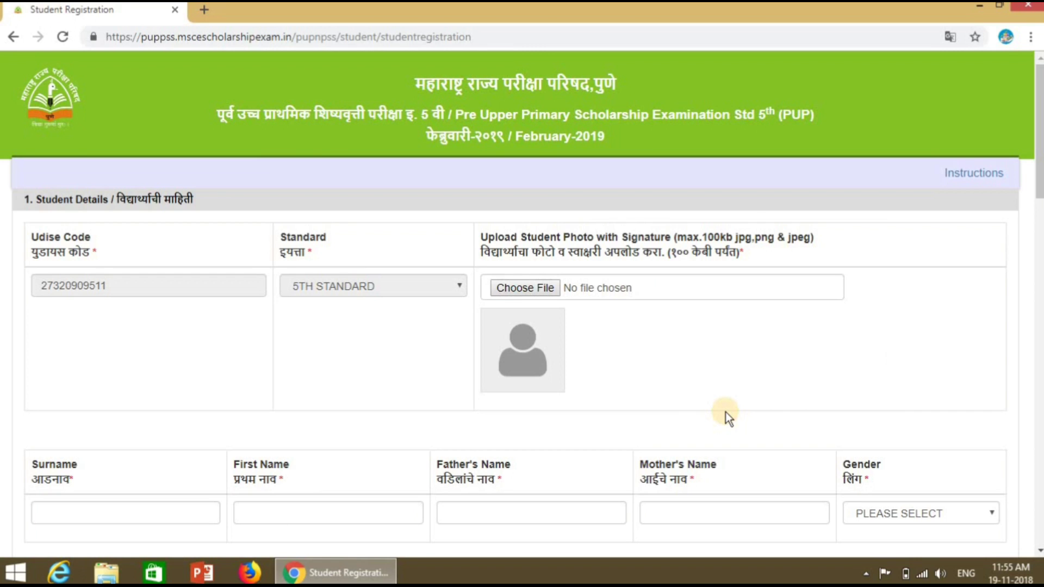
{"action": "scroll", "coordinate": [726, 412], "scroll_direction": "down", "scroll_amount": 1}
{"action": "scroll", "coordinate": [726, 412], "scroll_direction": "down", "scroll_amount": 1}
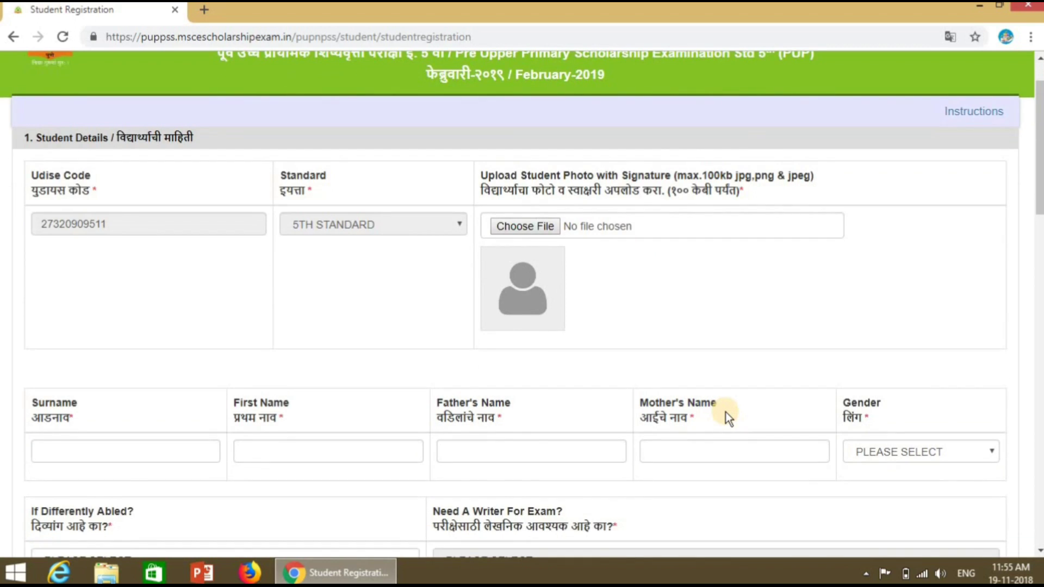
{"action": "scroll", "coordinate": [726, 412], "scroll_direction": "down", "scroll_amount": 1}
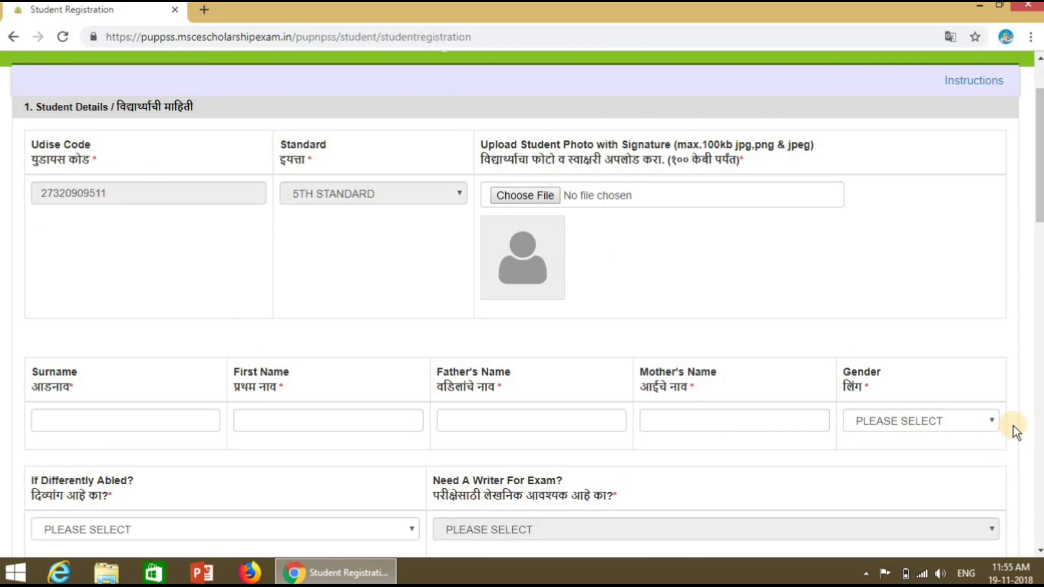
{"action": "scroll", "coordinate": [1013, 426], "scroll_direction": "down", "scroll_amount": 20}
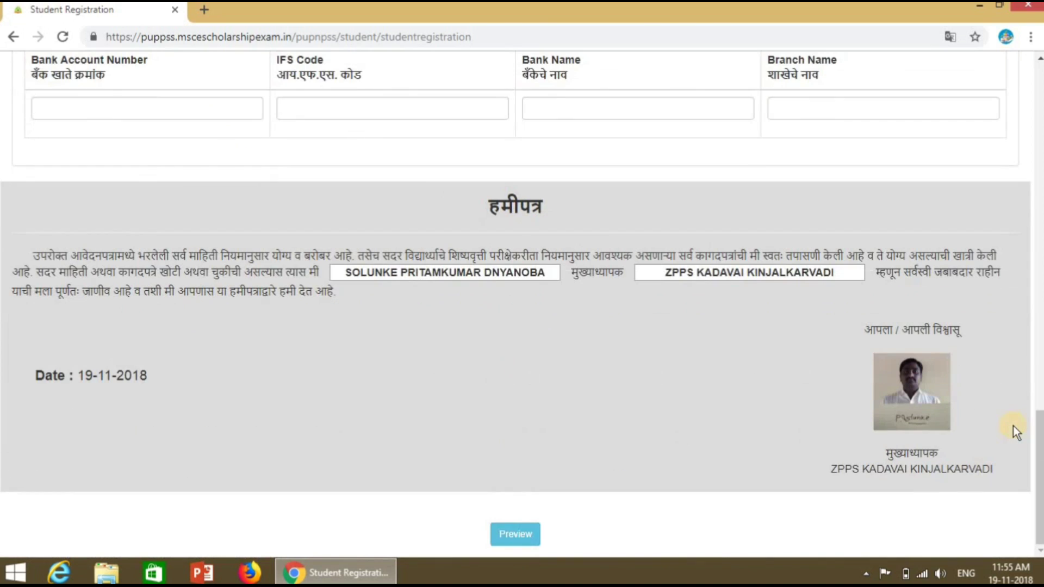
{"action": "scroll", "coordinate": [1013, 427], "scroll_direction": "up", "scroll_amount": 20}
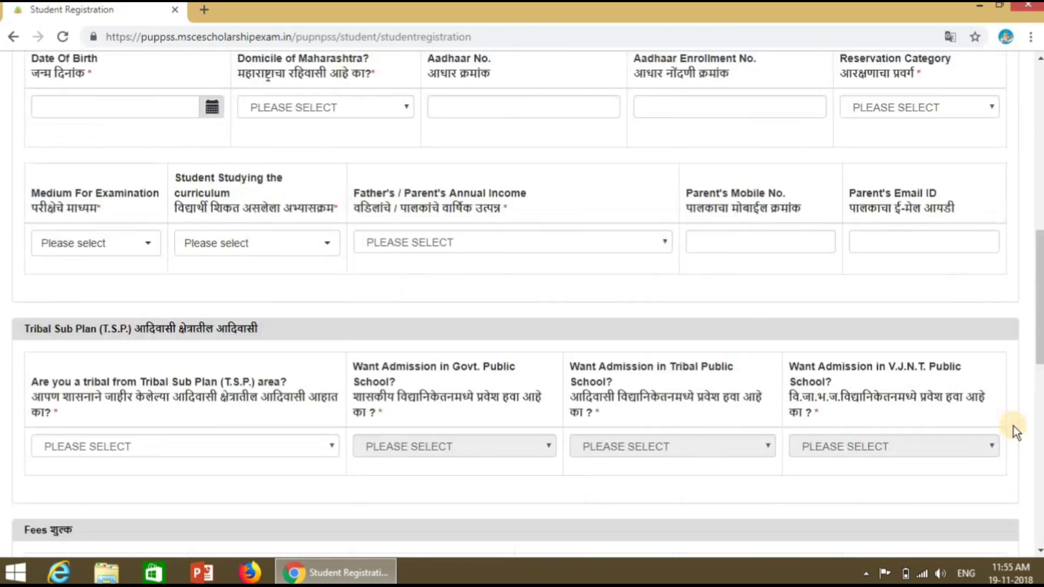
{"action": "scroll", "coordinate": [1013, 428], "scroll_direction": "up", "scroll_amount": 1}
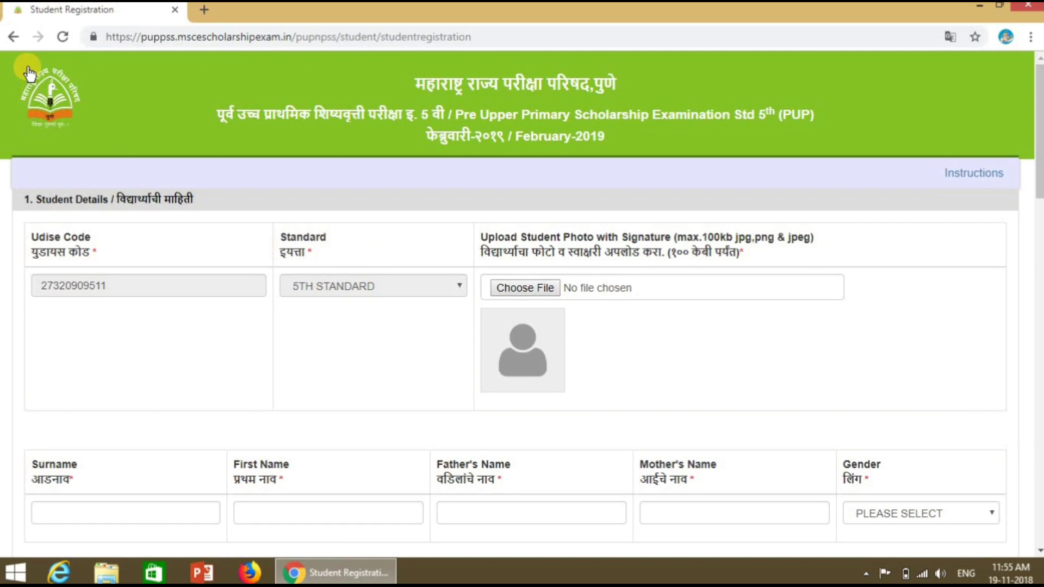
Step: Return to Verify SARAL and verify the student's Student ID
{"action": "left_click", "coordinate": [14, 43]}
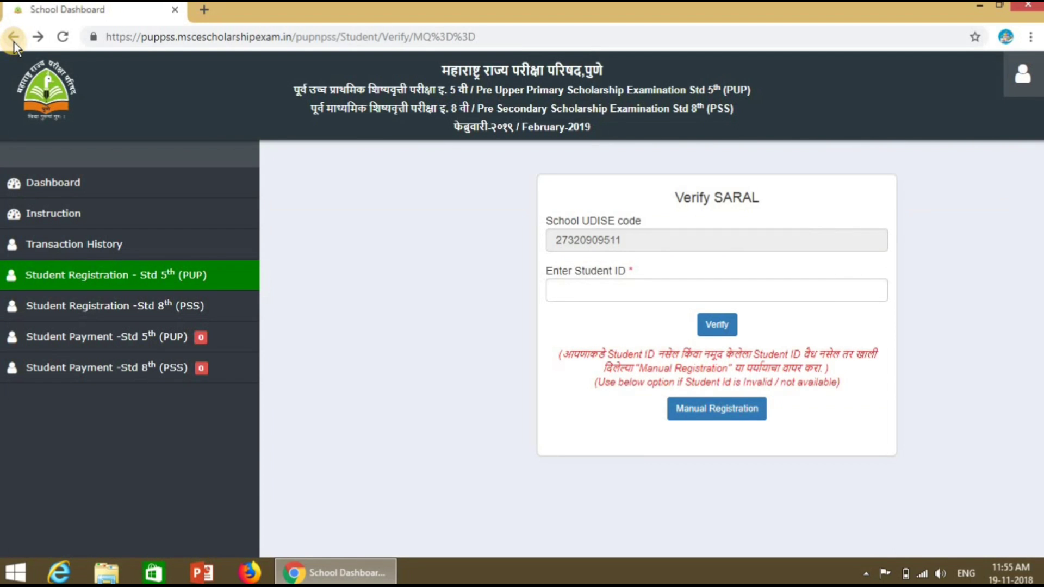
{"action": "left_click", "coordinate": [556, 291]}
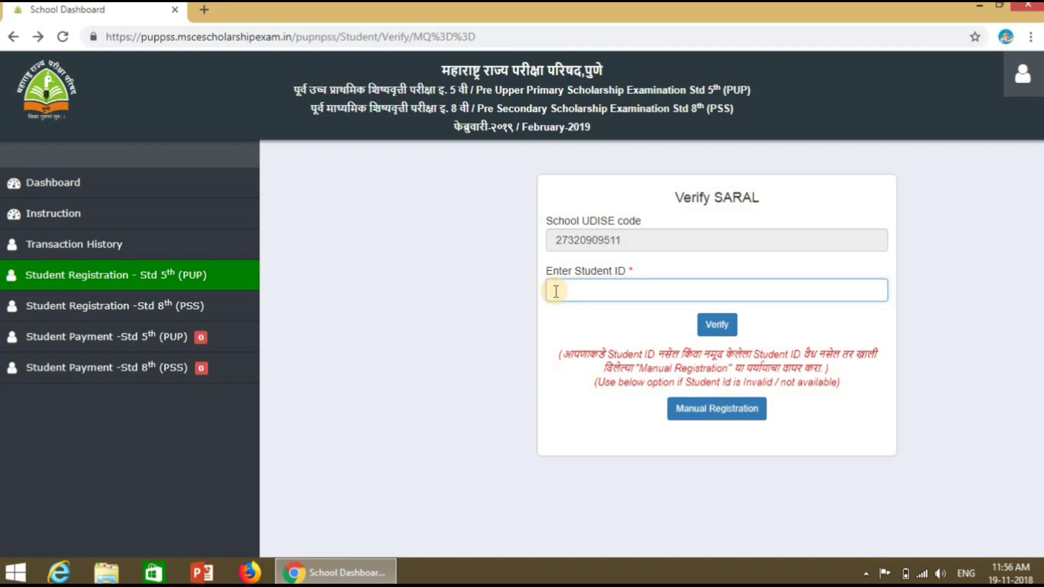
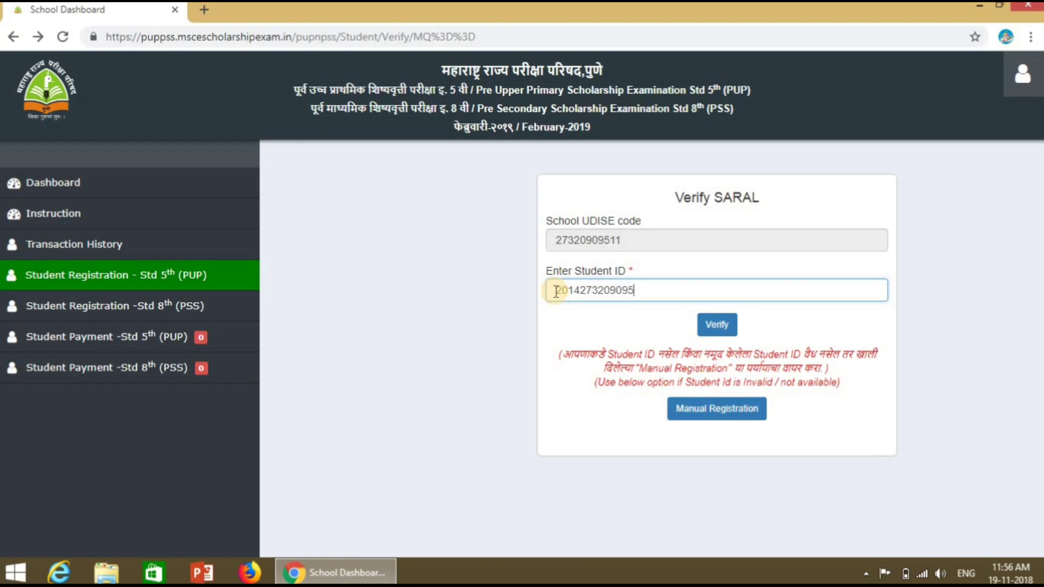
{"action": "left_click", "coordinate": [718, 324]}
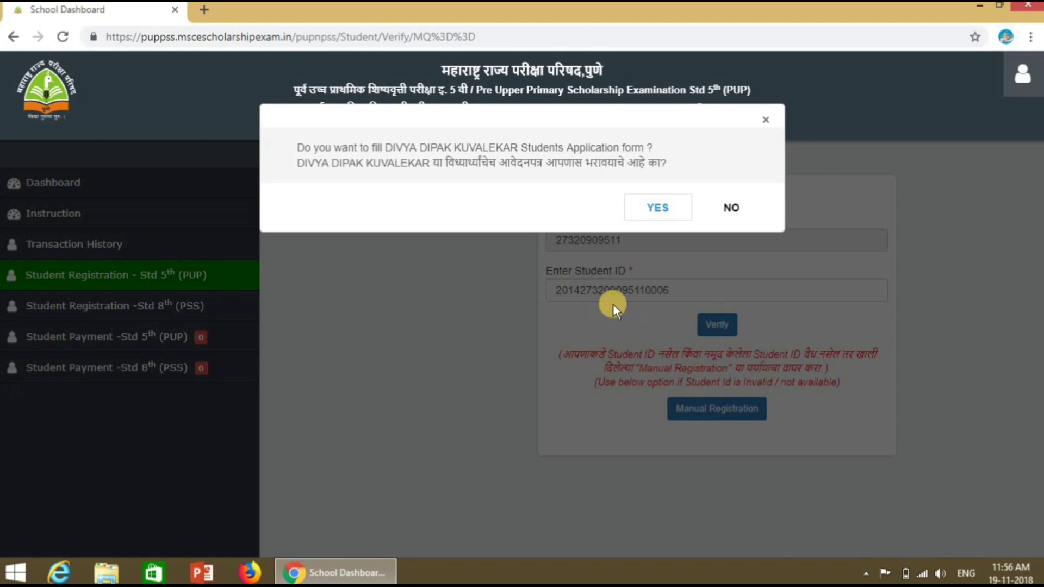
Step: Confirm filling the verified student's application form
{"action": "left_click", "coordinate": [655, 206]}
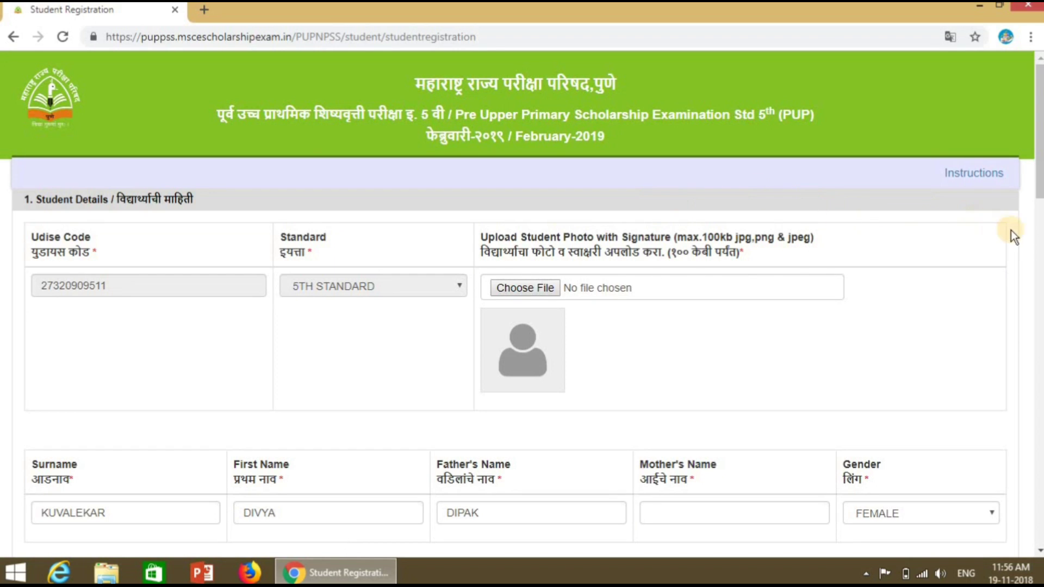
{"action": "left_click", "coordinate": [1037, 239]}
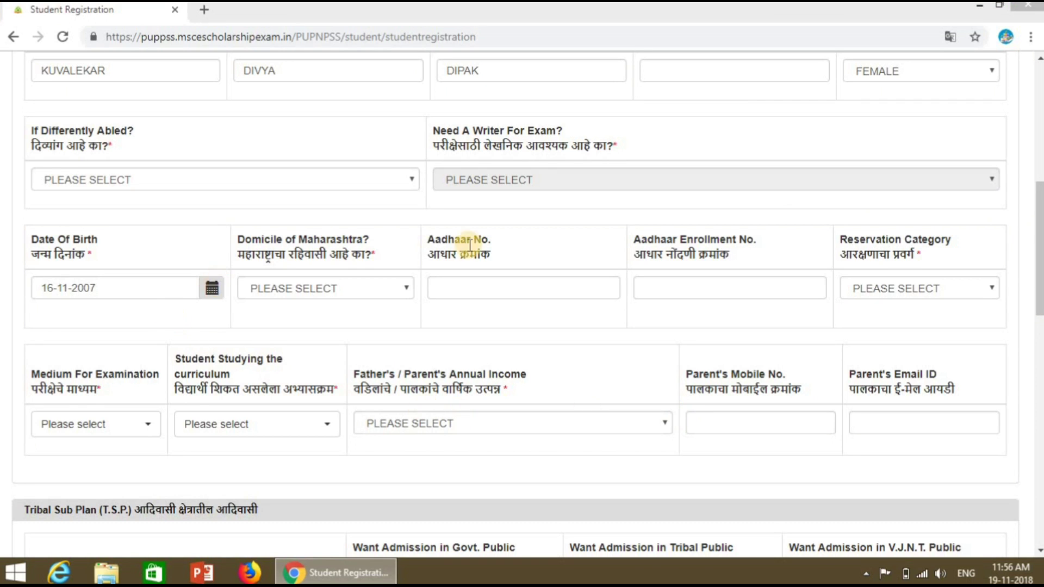
{"action": "scroll", "coordinate": [534, 190], "scroll_direction": "up", "scroll_amount": 6}
Step: Upload the student's JPEG photo from the Desktop to the form
{"action": "left_click", "coordinate": [536, 189]}
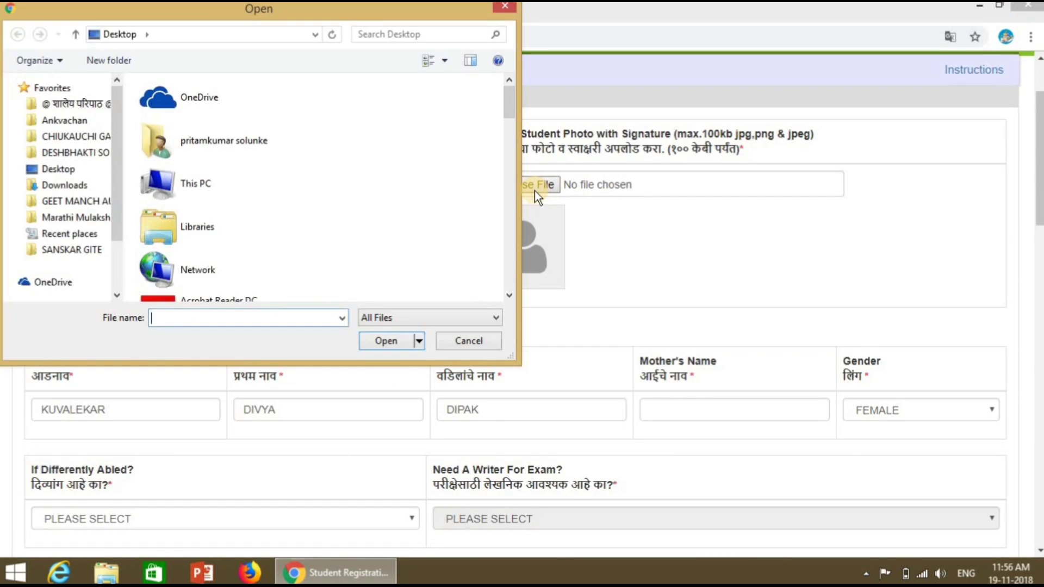
{"action": "left_click", "coordinate": [258, 183]}
{"action": "double_click", "coordinate": [258, 183]}
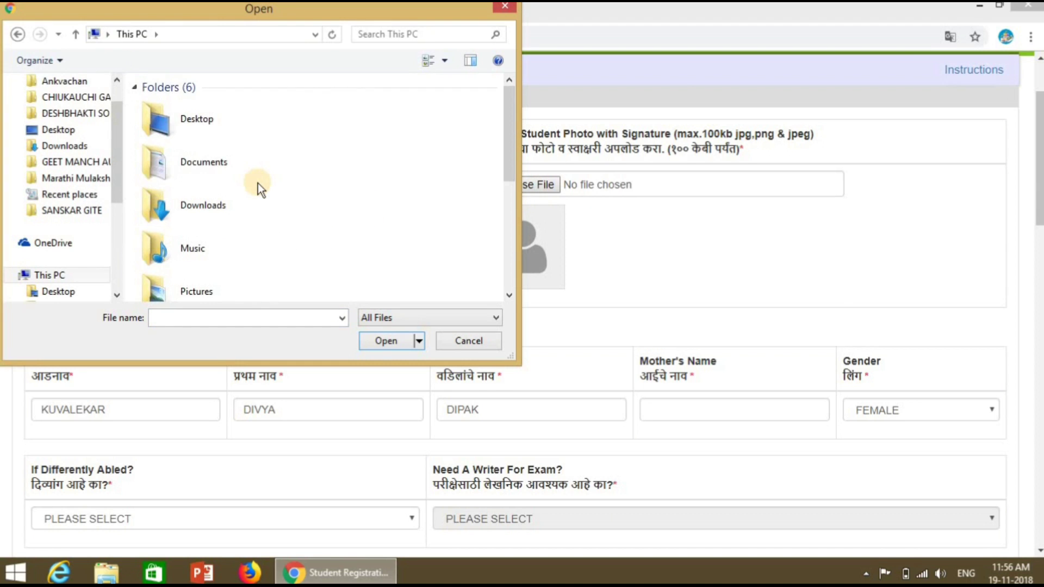
{"action": "double_click", "coordinate": [223, 123]}
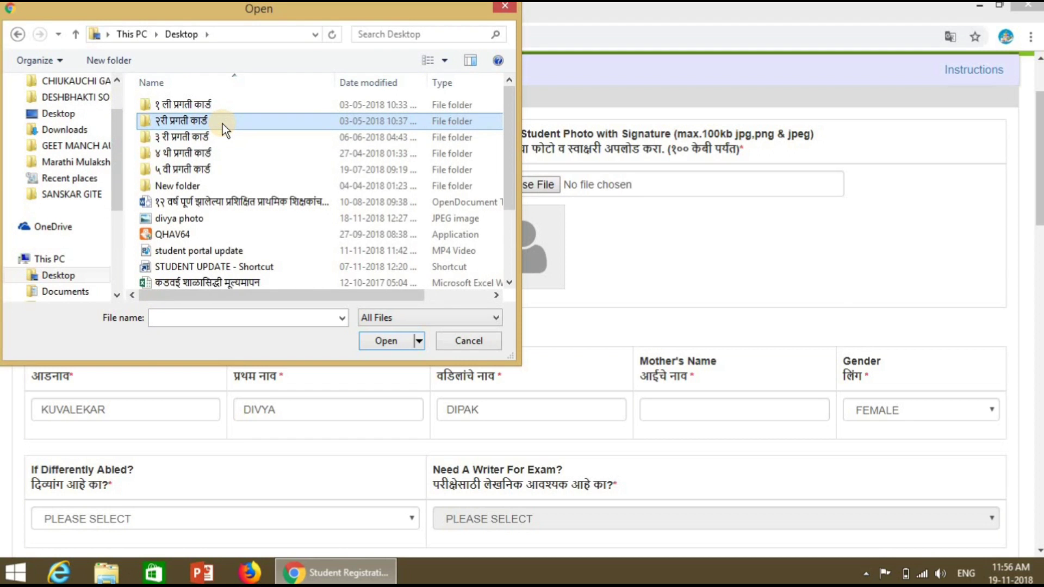
{"action": "key", "text": "d"}
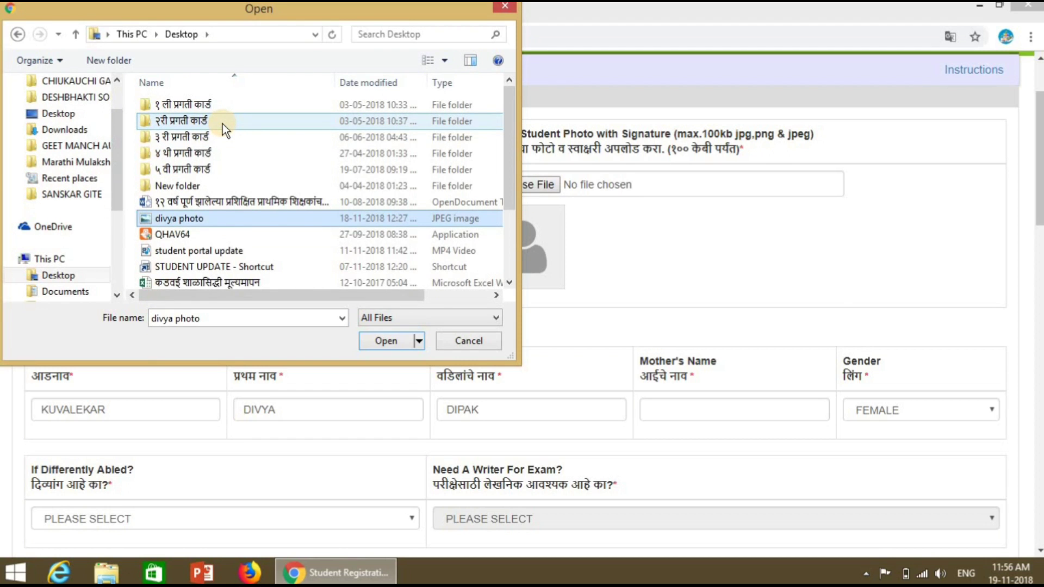
{"action": "left_click", "coordinate": [199, 216]}
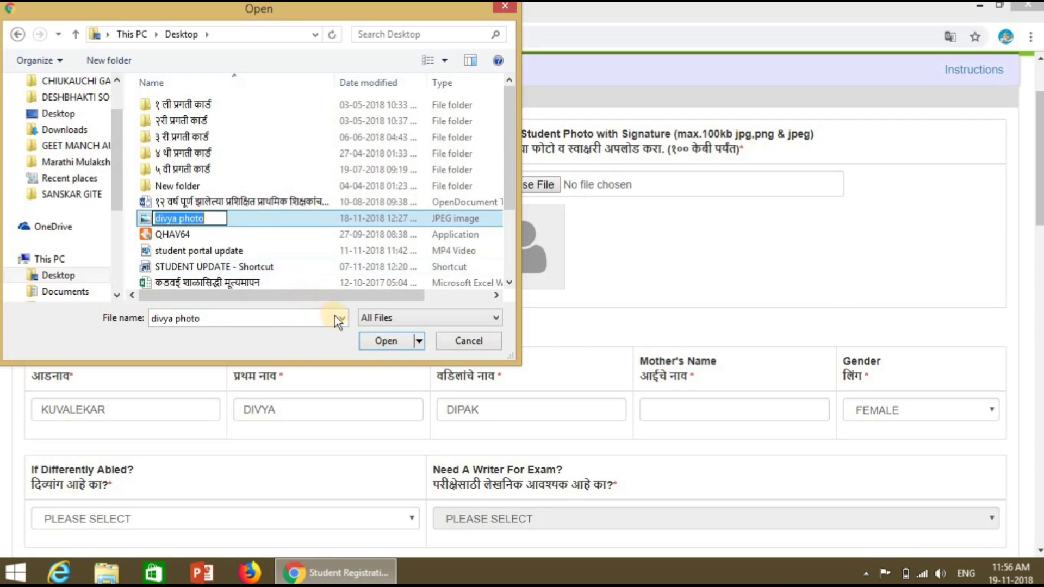
{"action": "left_click", "coordinate": [273, 217]}
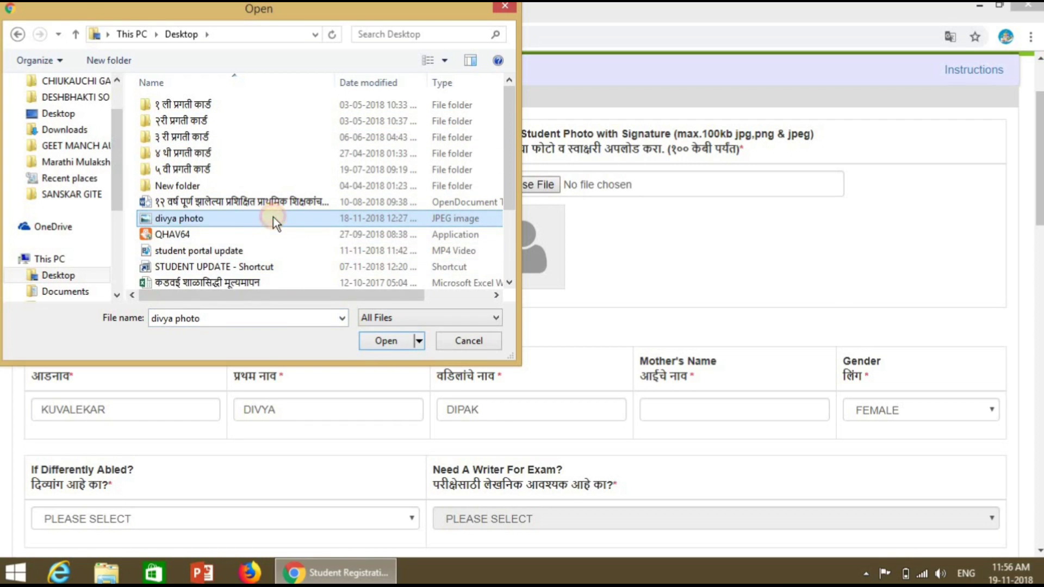
{"action": "left_click", "coordinate": [395, 342]}
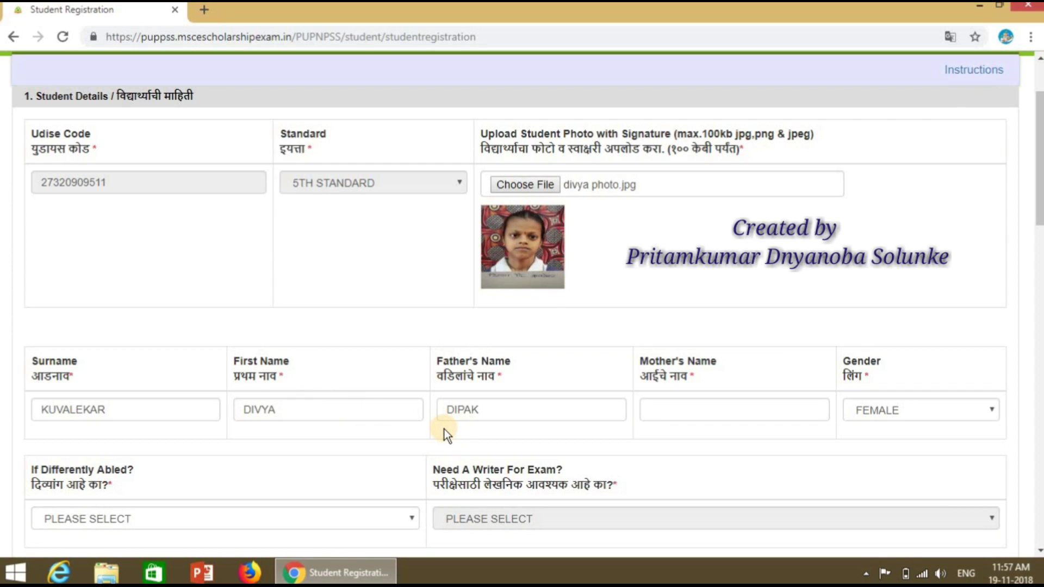
Step: Enter the mother's name, keep Gender FEMALE and set Differently Abled to NO
{"action": "left_click", "coordinate": [663, 412]}
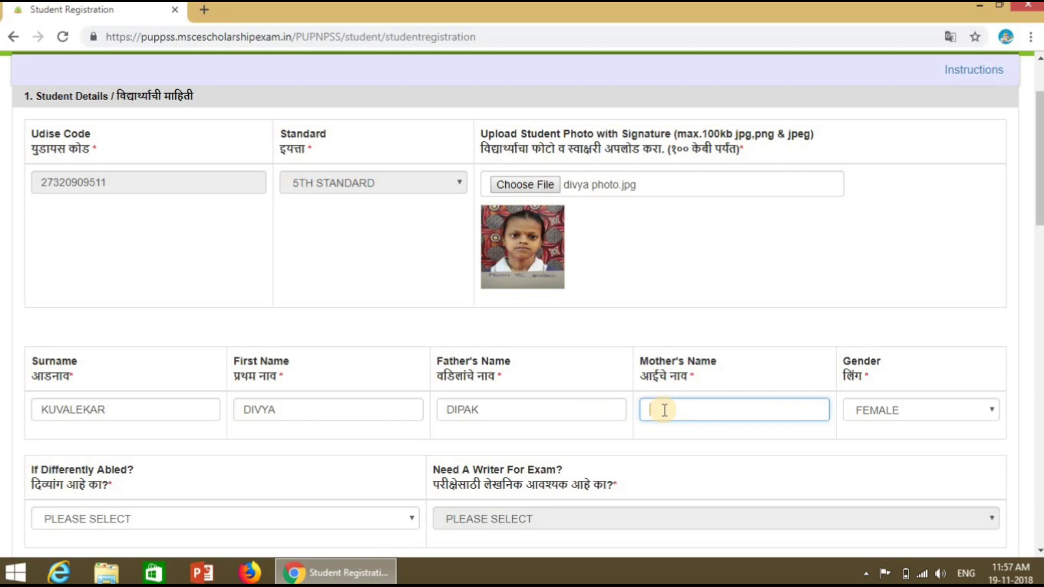
{"action": "type", "text": "RUPALI"}
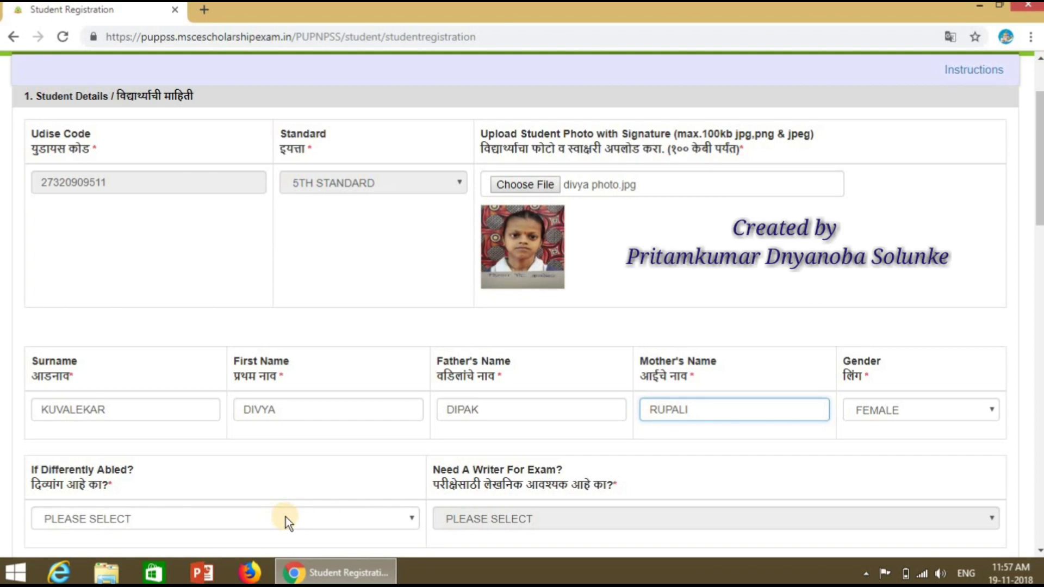
{"action": "left_click", "coordinate": [991, 409]}
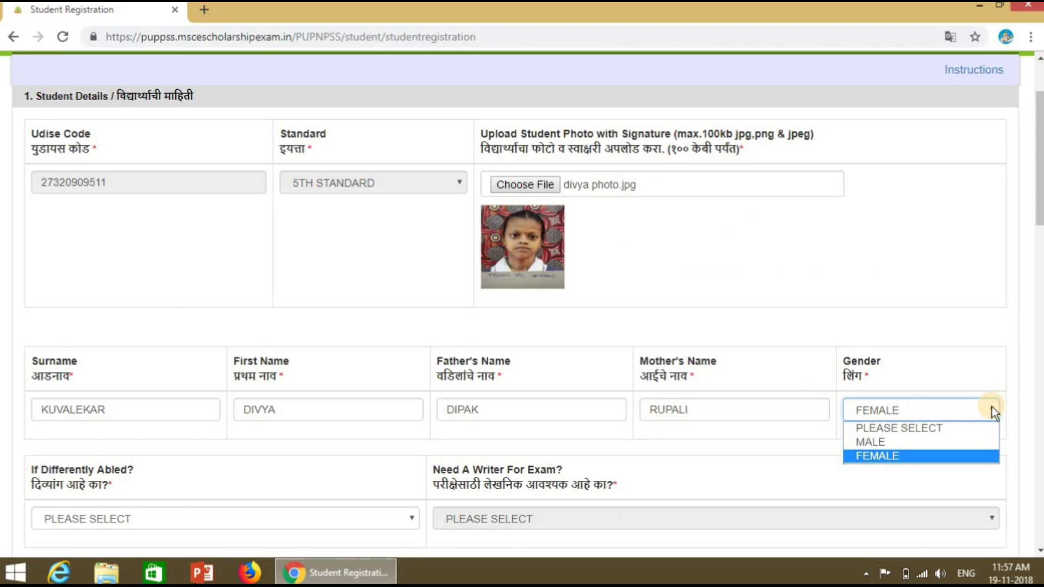
{"action": "left_click", "coordinate": [778, 473]}
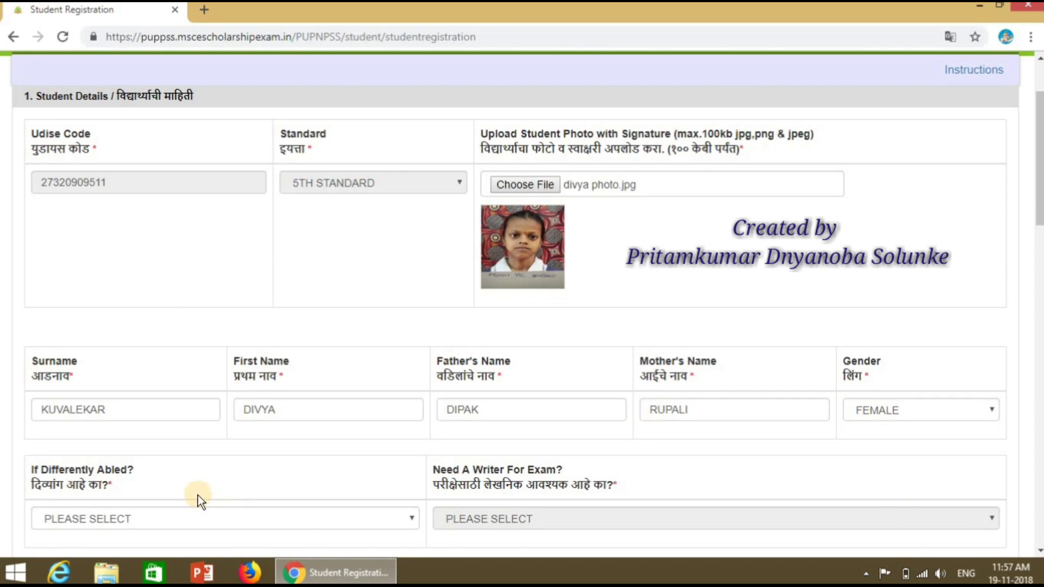
{"action": "left_click", "coordinate": [411, 518]}
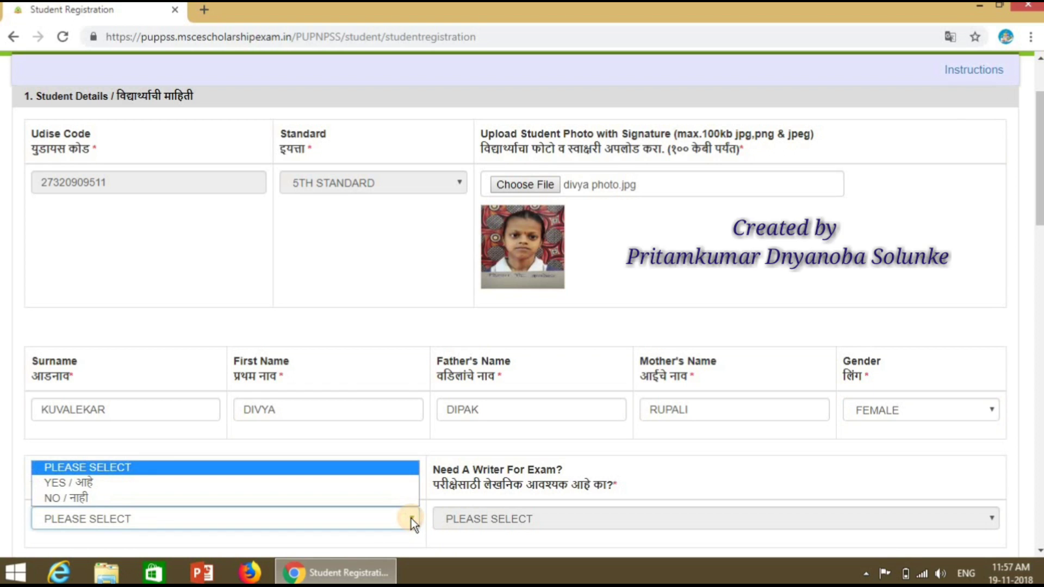
{"action": "left_click", "coordinate": [174, 497]}
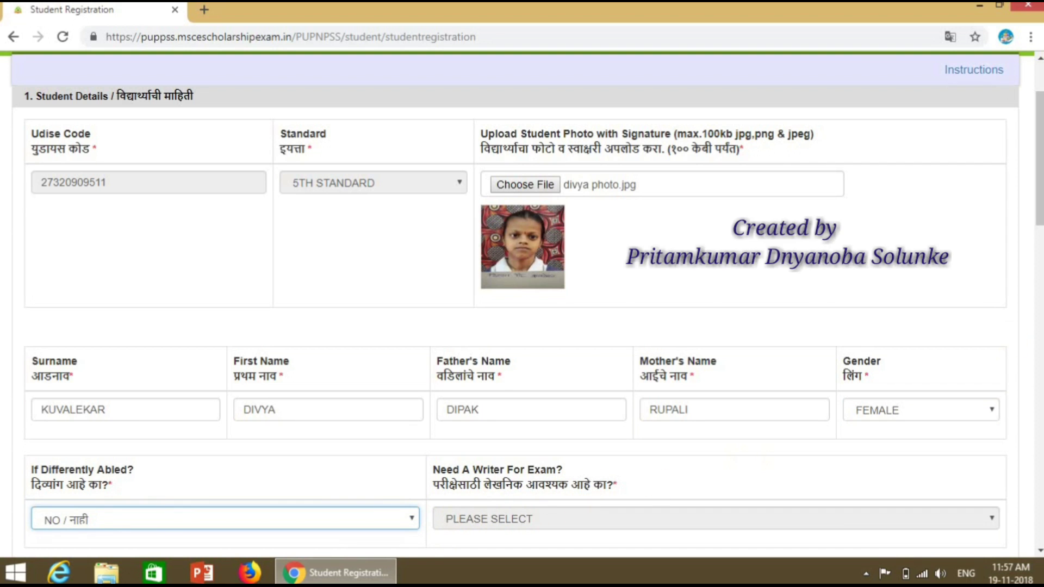
Step: Set Domicile of Maharashtra to YES
{"action": "left_click", "coordinate": [1039, 251]}
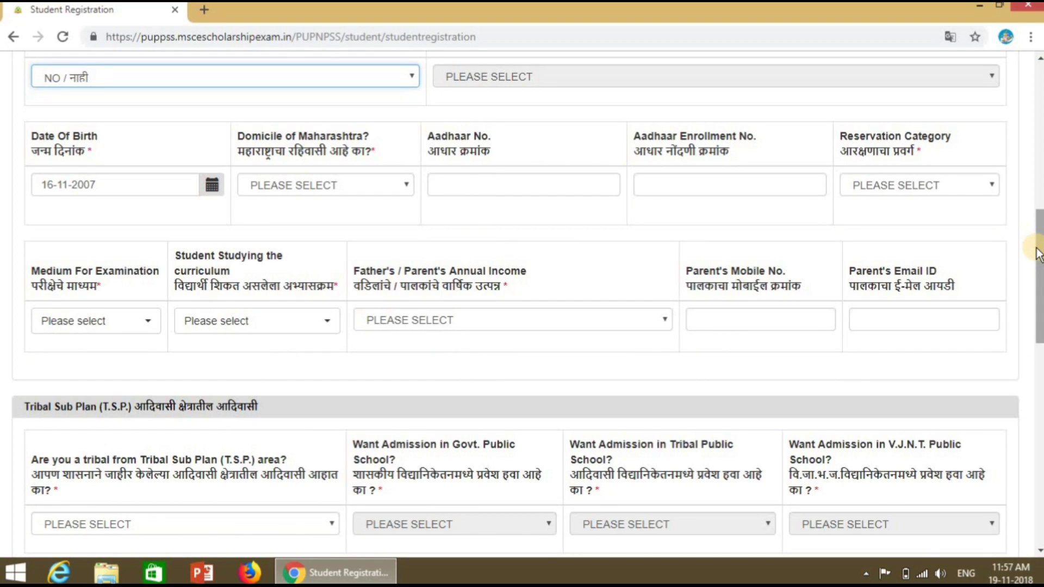
{"action": "left_click", "coordinate": [408, 183]}
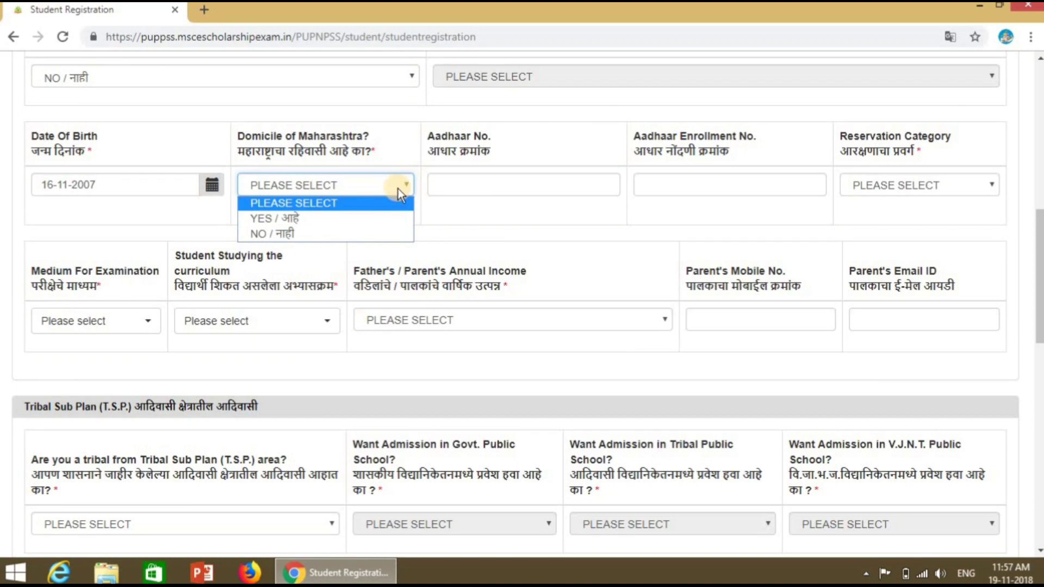
{"action": "left_click", "coordinate": [366, 219]}
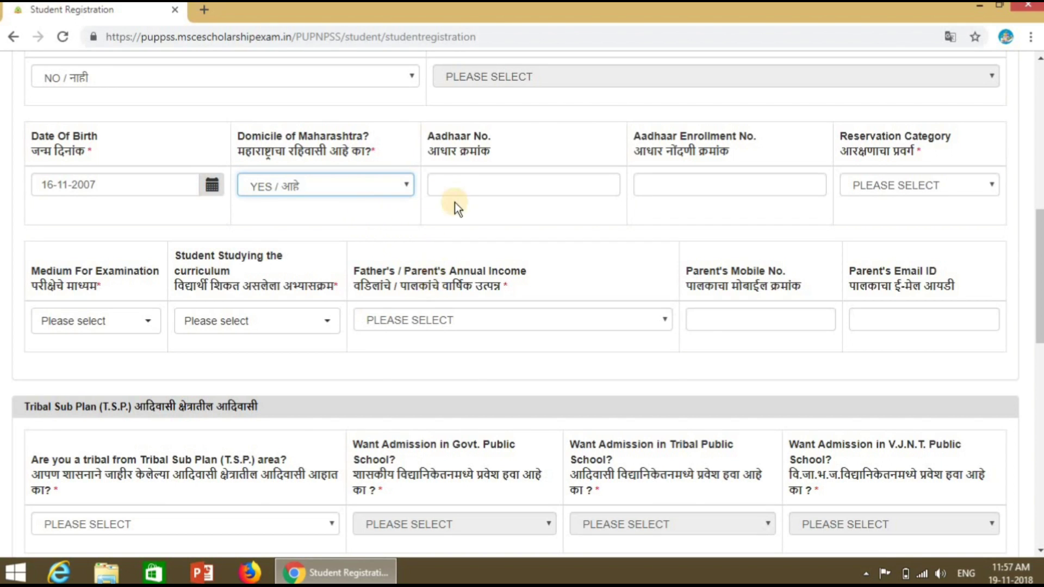
{"action": "left_click", "coordinate": [463, 187]}
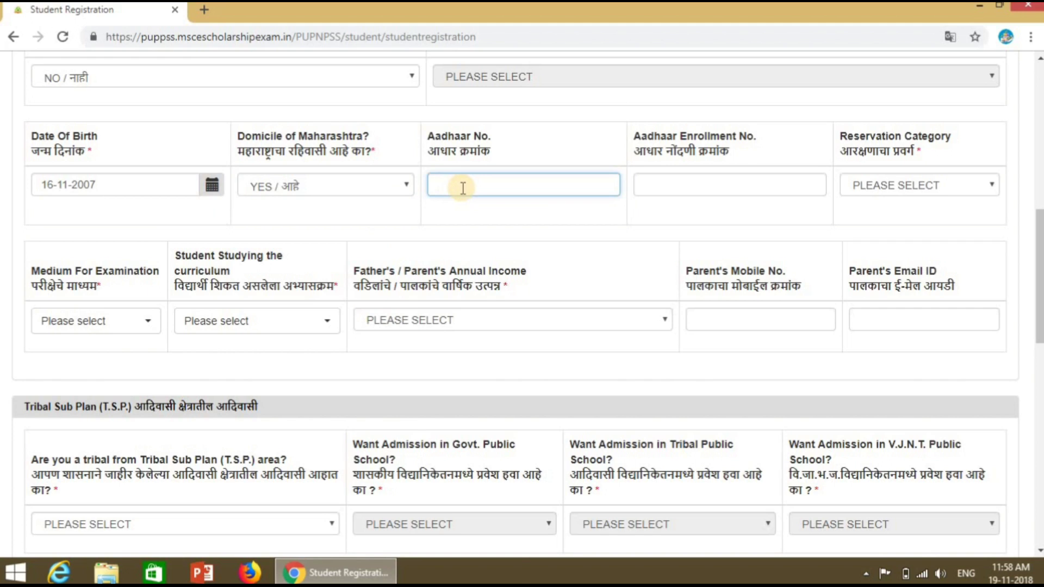
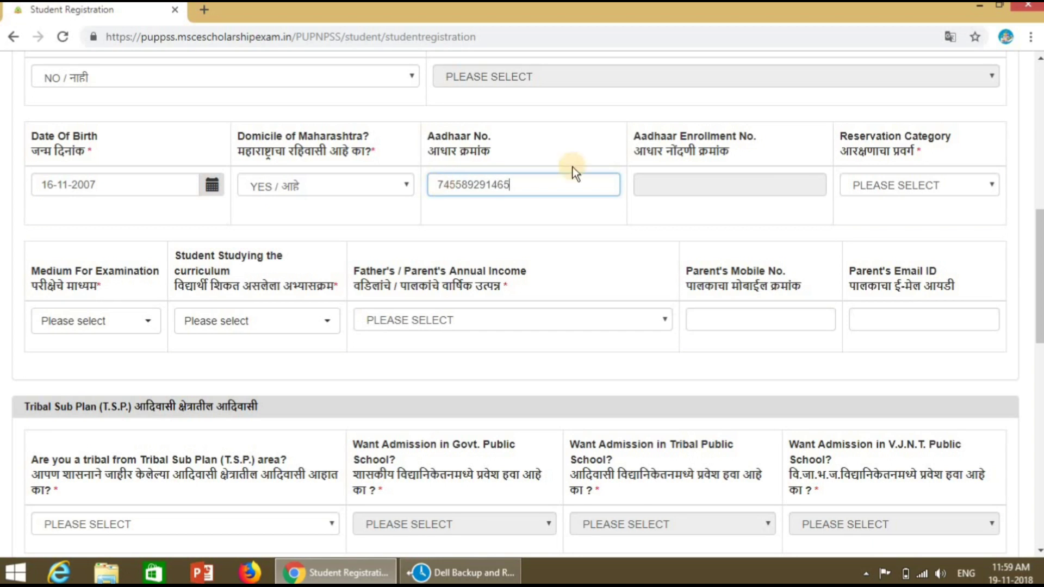
Step: Enter the student's 12-digit Aadhaar number and choose OBC as Reservation Category
{"action": "left_click", "coordinate": [993, 186]}
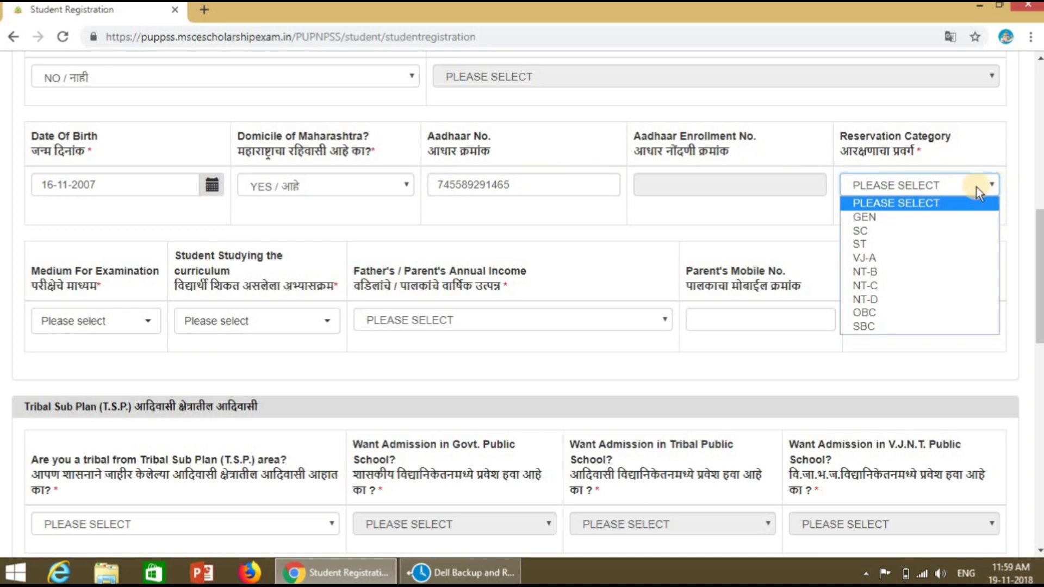
{"action": "left_click", "coordinate": [929, 308]}
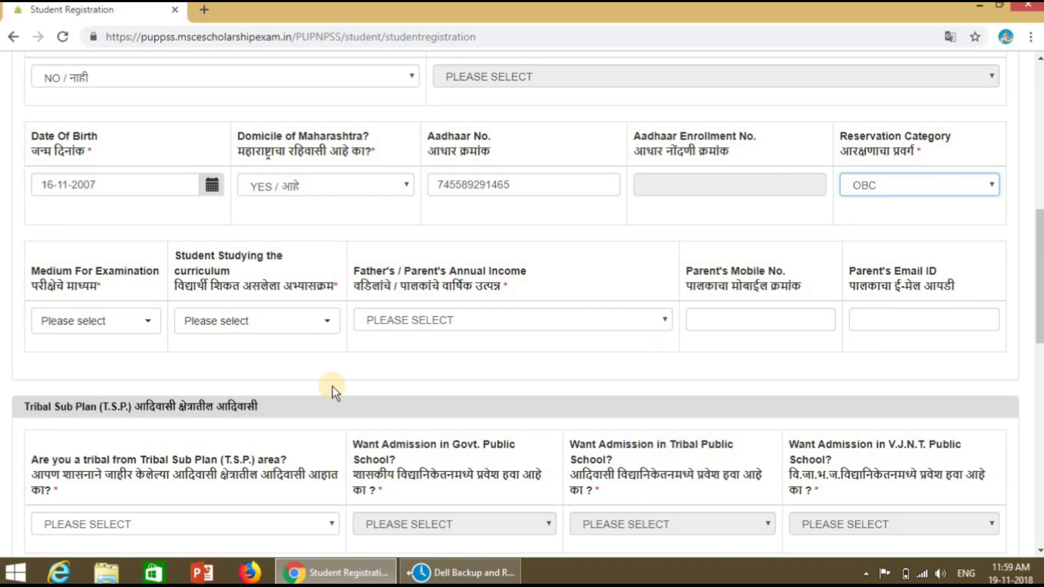
Step: Choose Marathi medium, MSCERT curriculum, income up to Rs. 20,000, and enter the parent's mobile number
{"action": "left_click", "coordinate": [146, 325]}
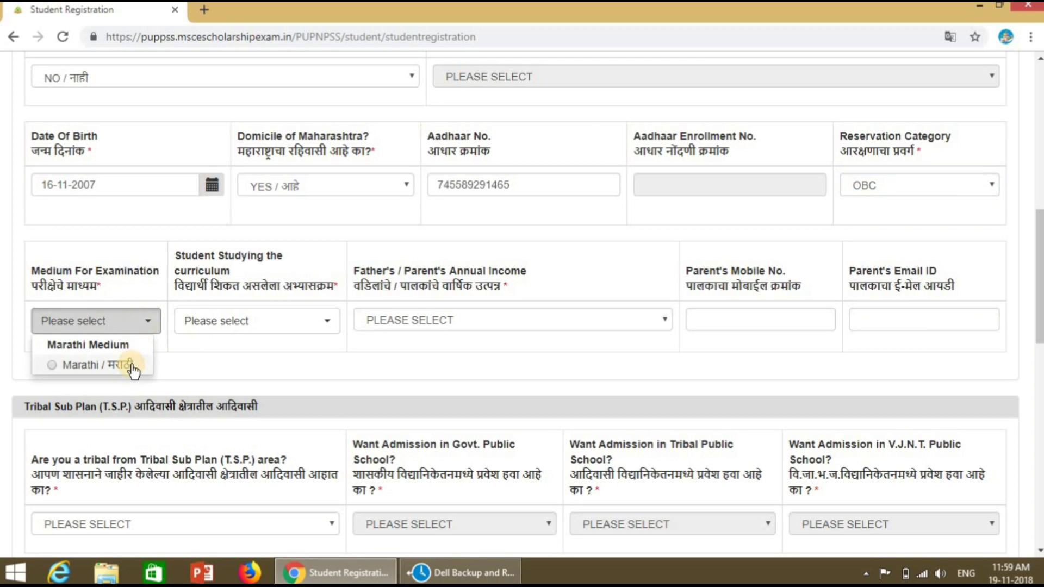
{"action": "left_click", "coordinate": [133, 368]}
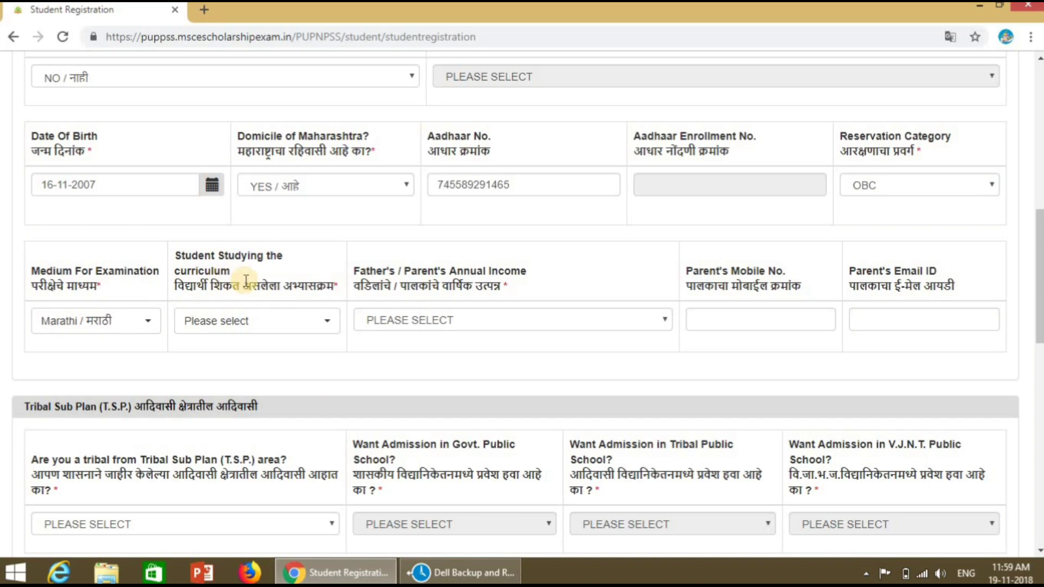
{"action": "left_click", "coordinate": [323, 326]}
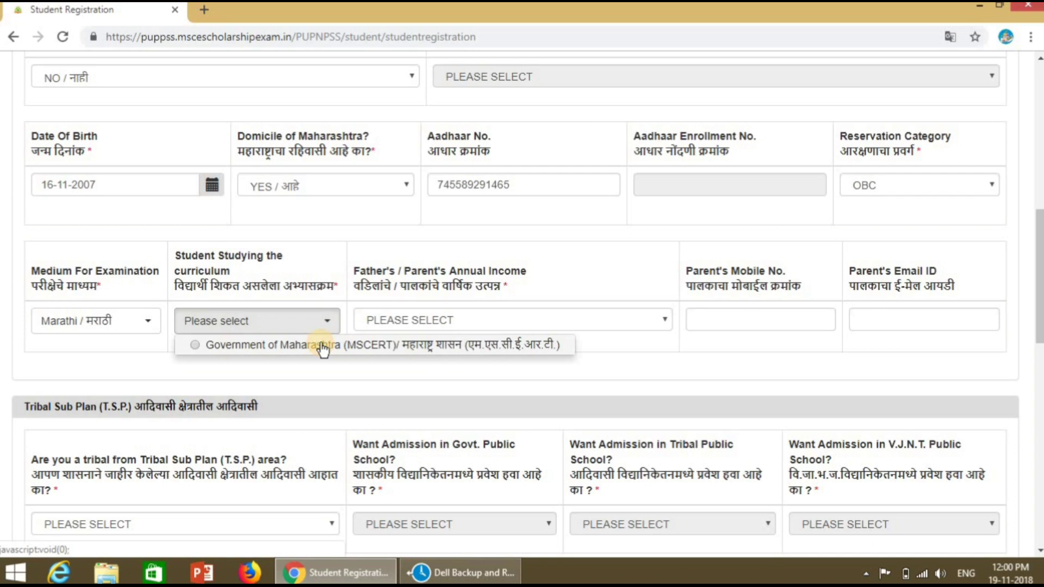
{"action": "left_click", "coordinate": [323, 346]}
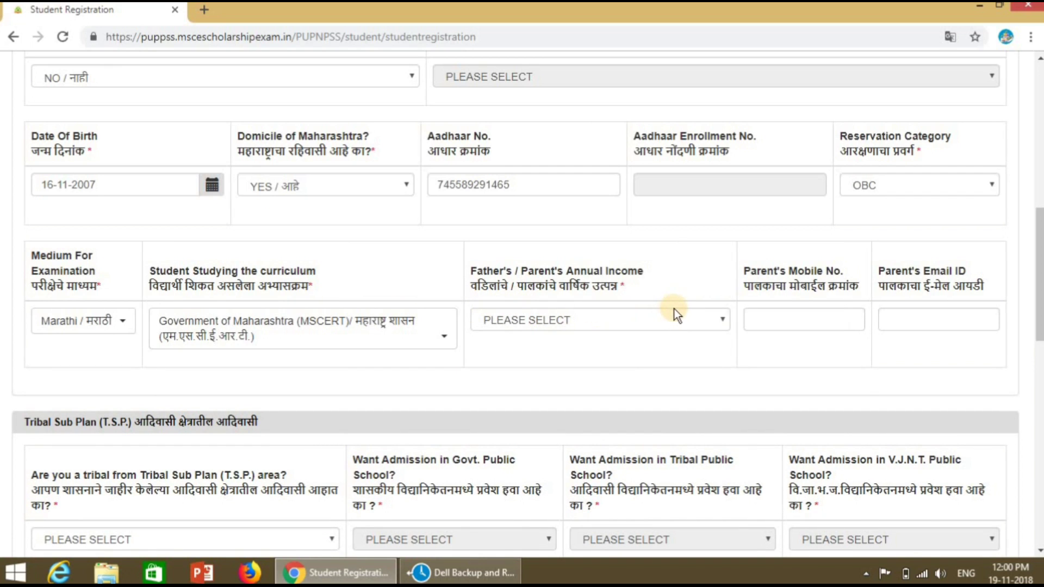
{"action": "left_click", "coordinate": [620, 316]}
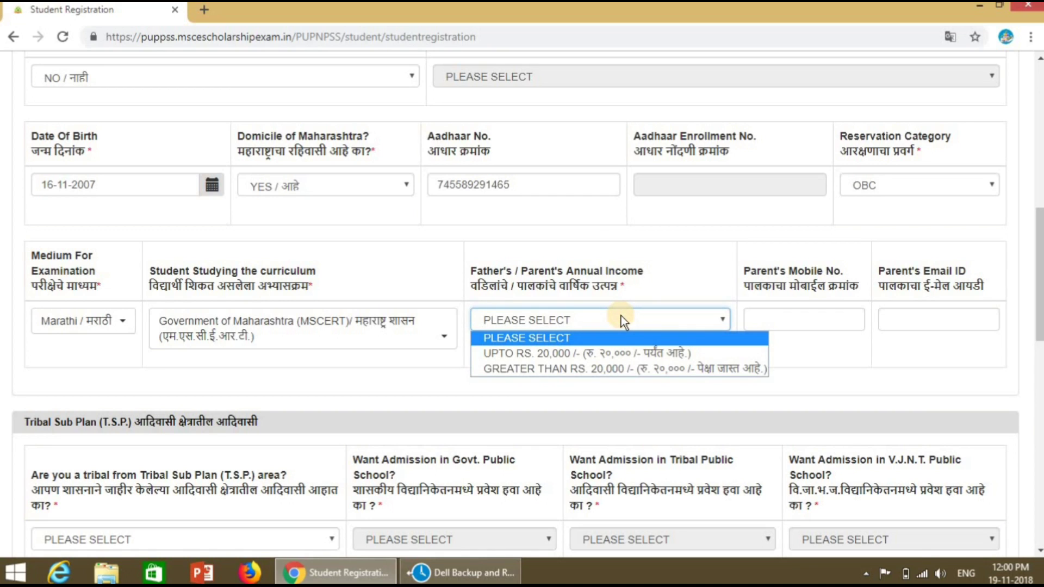
{"action": "left_click", "coordinate": [621, 355]}
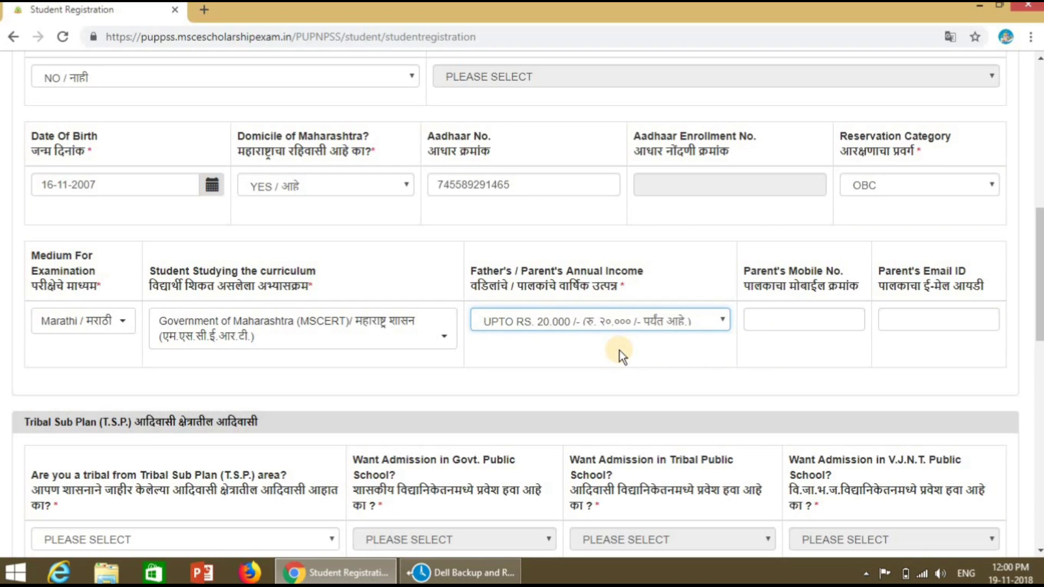
{"action": "left_click", "coordinate": [773, 315]}
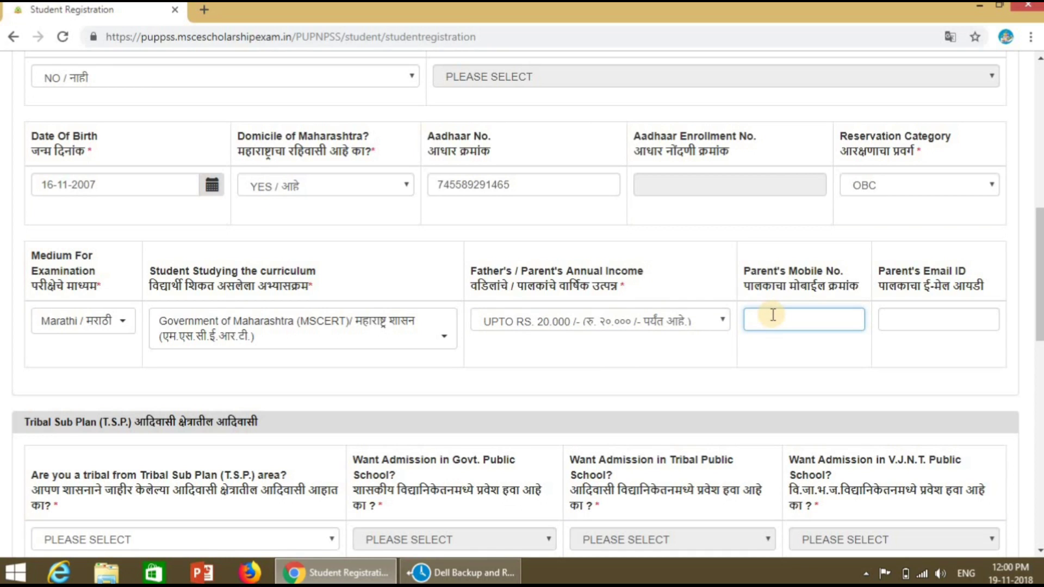
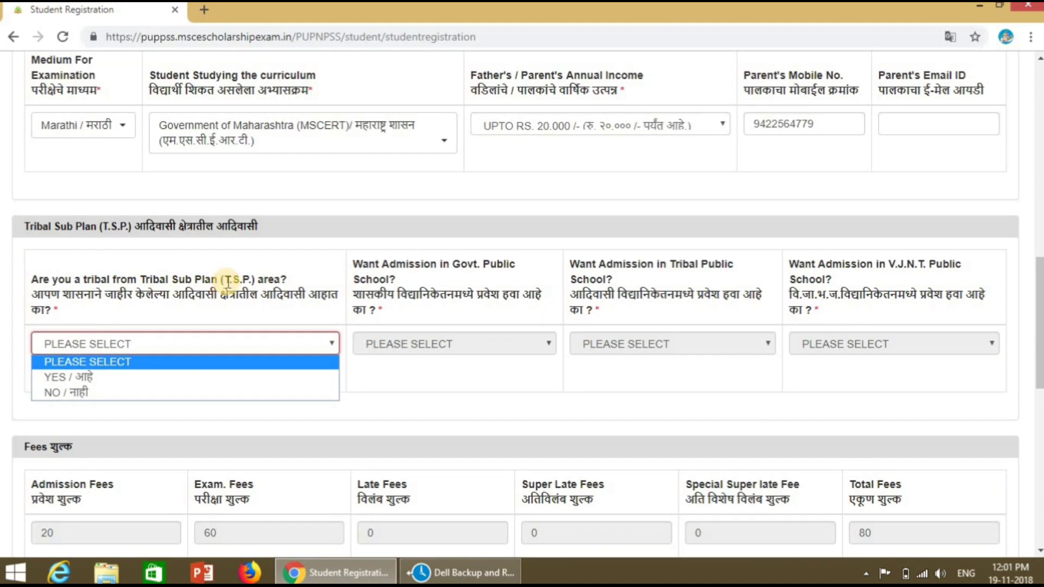
Step: Answer NO to the Tribal Sub Plan question and scroll to Students Bank Details
{"action": "scroll", "coordinate": [1027, 349], "scroll_direction": "down", "scroll_amount": 3}
{"action": "left_click", "coordinate": [180, 343]}
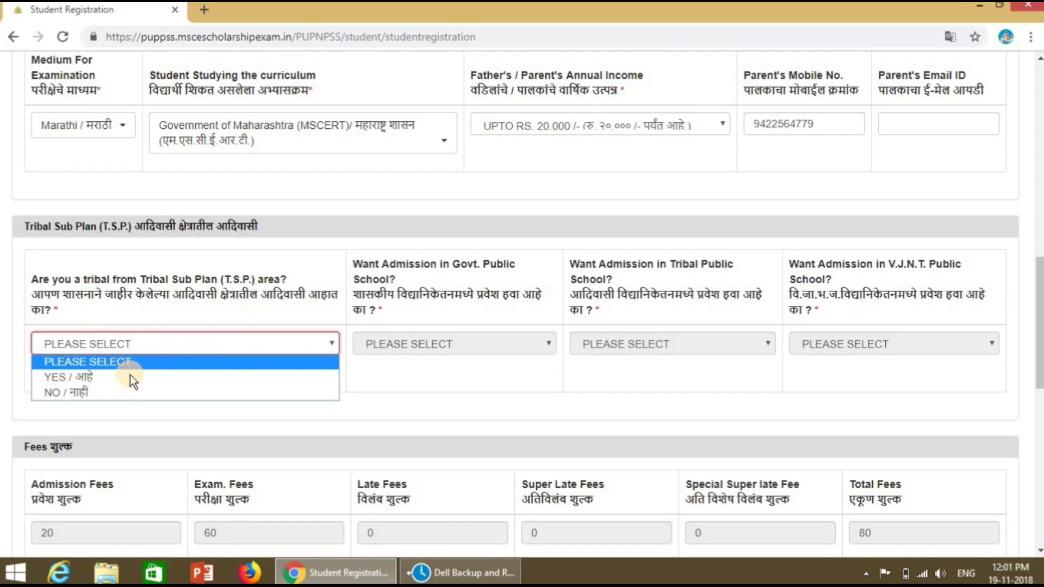
{"action": "left_click", "coordinate": [113, 394]}
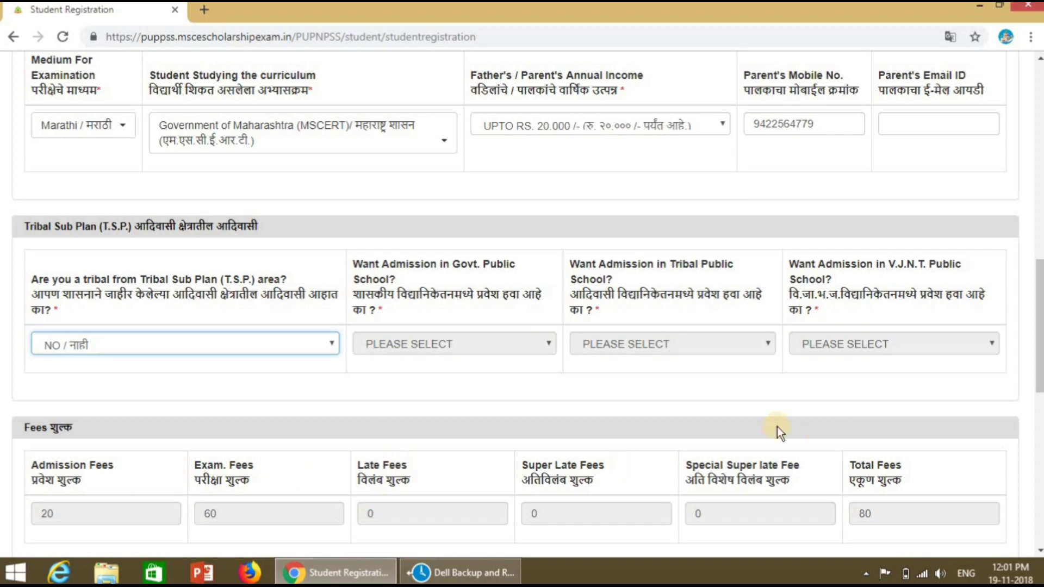
{"action": "right_click", "coordinate": [1038, 418]}
{"action": "left_click", "coordinate": [1038, 422]}
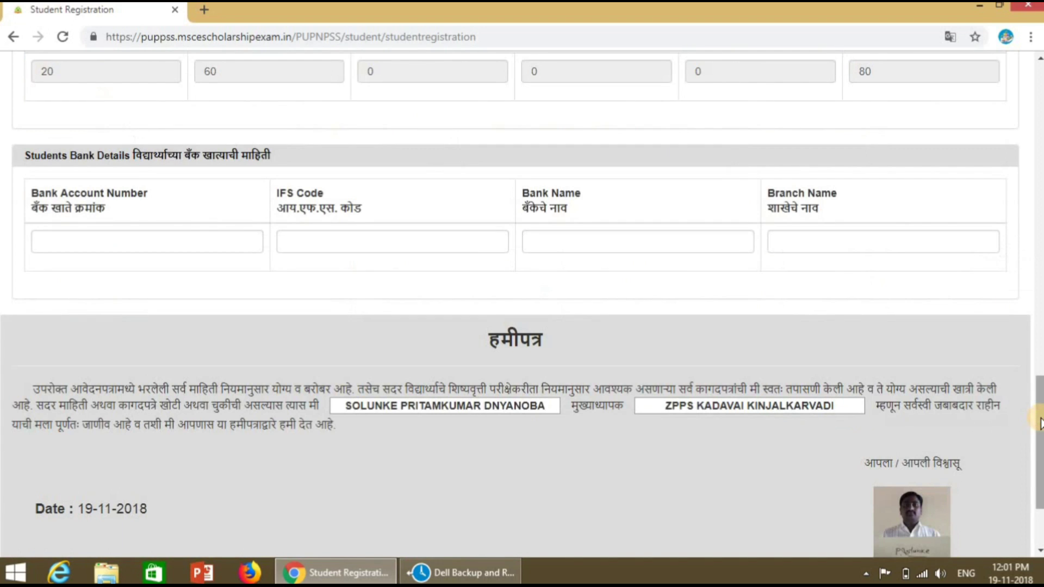
Step: Enter the account number, IFS code BKID0001445, BANK OF INDIA, branch KADWAI, then preview
{"action": "left_click", "coordinate": [45, 241]}
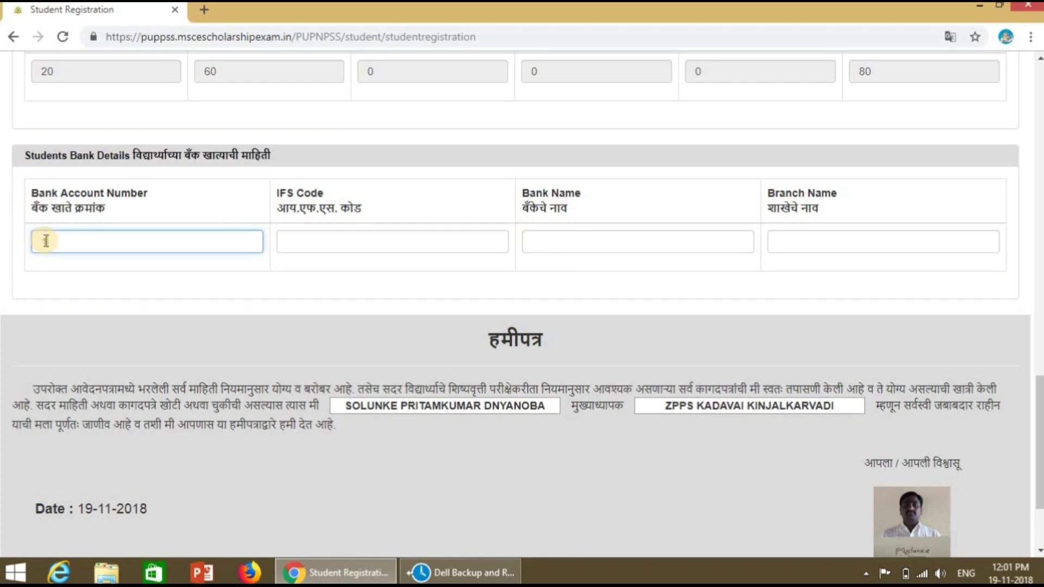
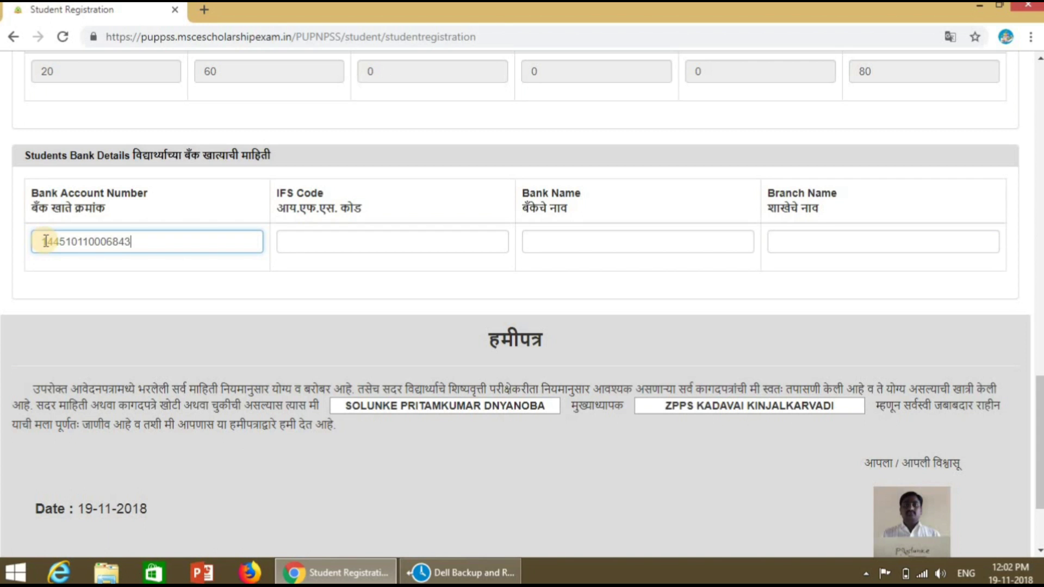
{"action": "left_click", "coordinate": [307, 247]}
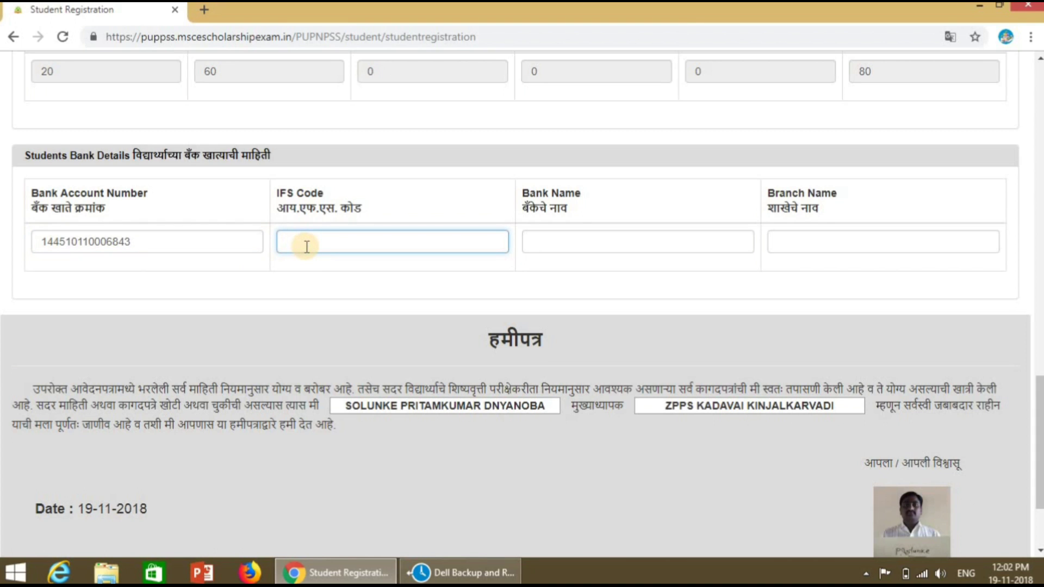
{"action": "type", "text": "BKID0001445"}
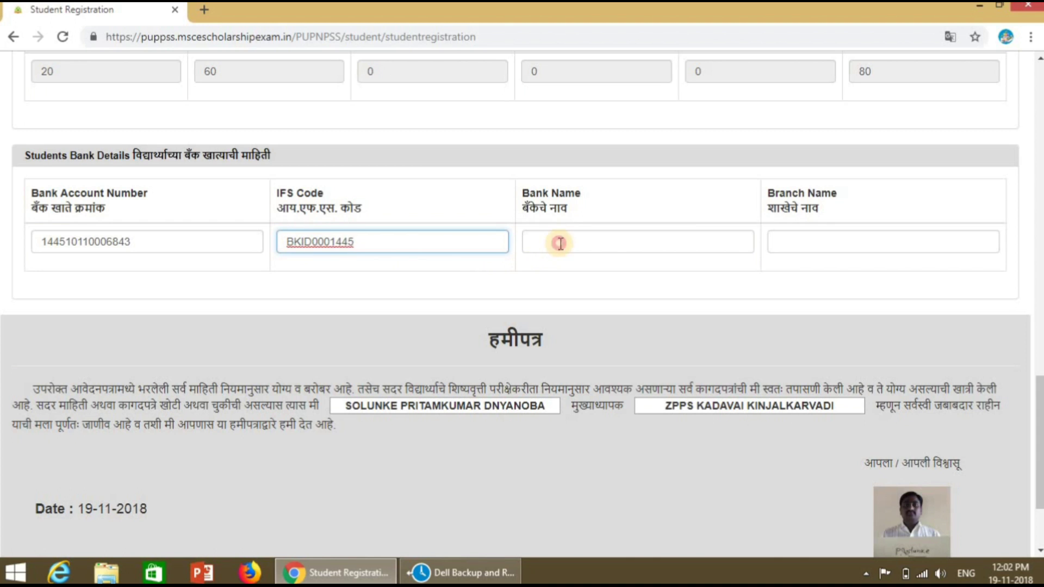
{"action": "left_click", "coordinate": [561, 243]}
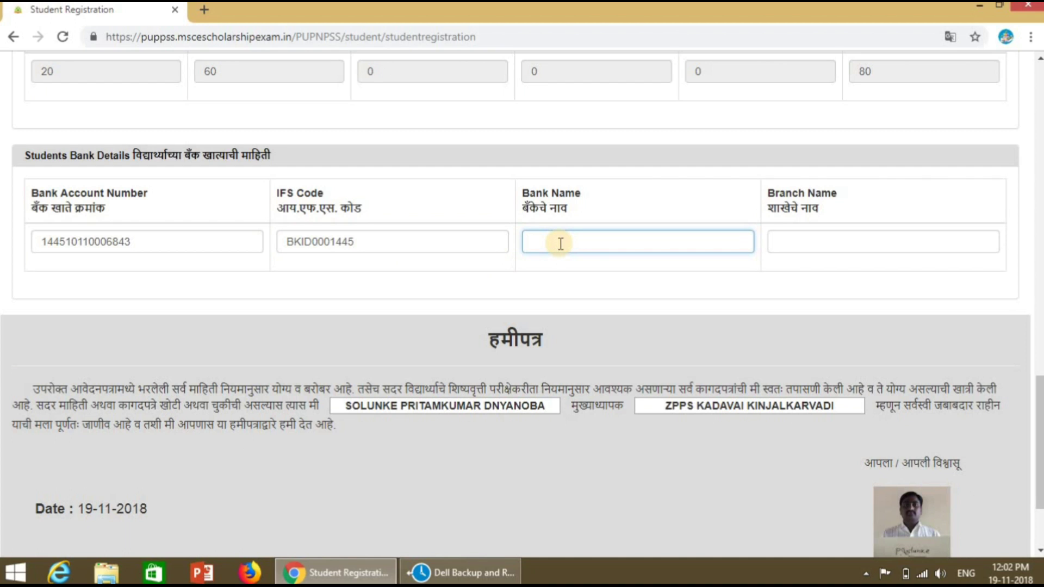
{"action": "type", "text": "BANK OF INDIA"}
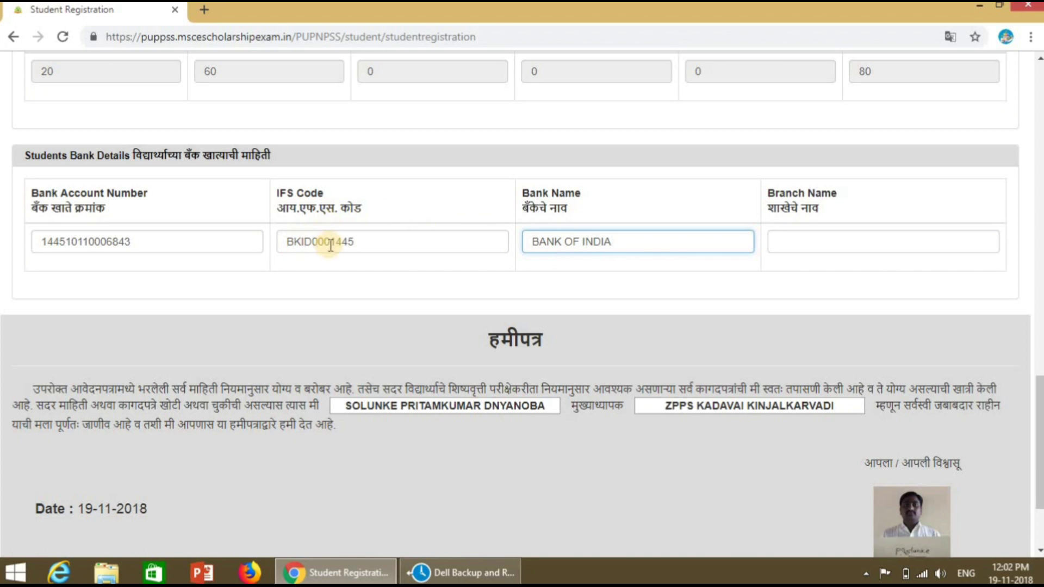
{"action": "left_click", "coordinate": [792, 239]}
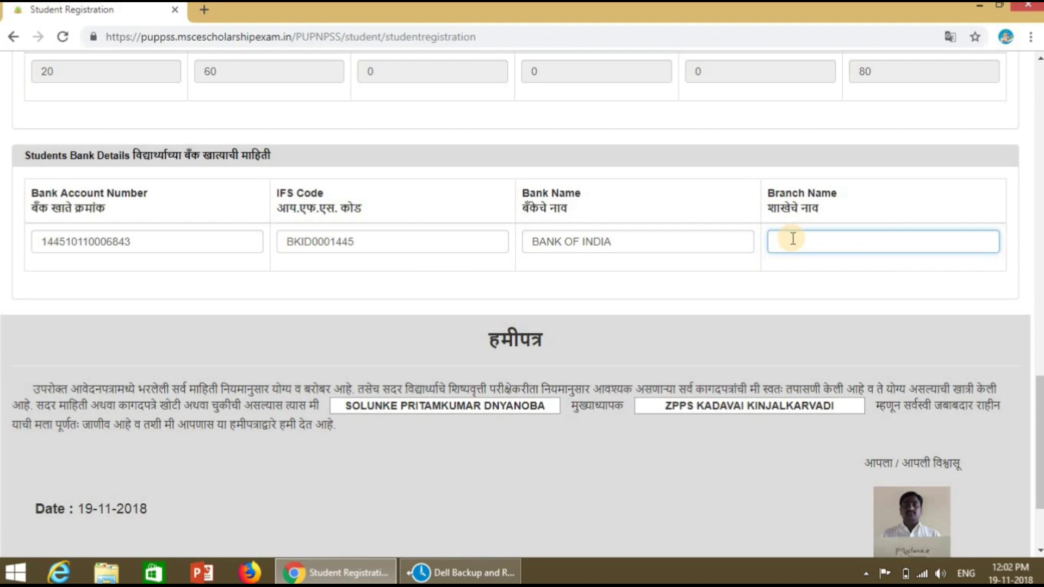
{"action": "type", "text": "KADWAI"}
{"action": "left_click", "coordinate": [1038, 539]}
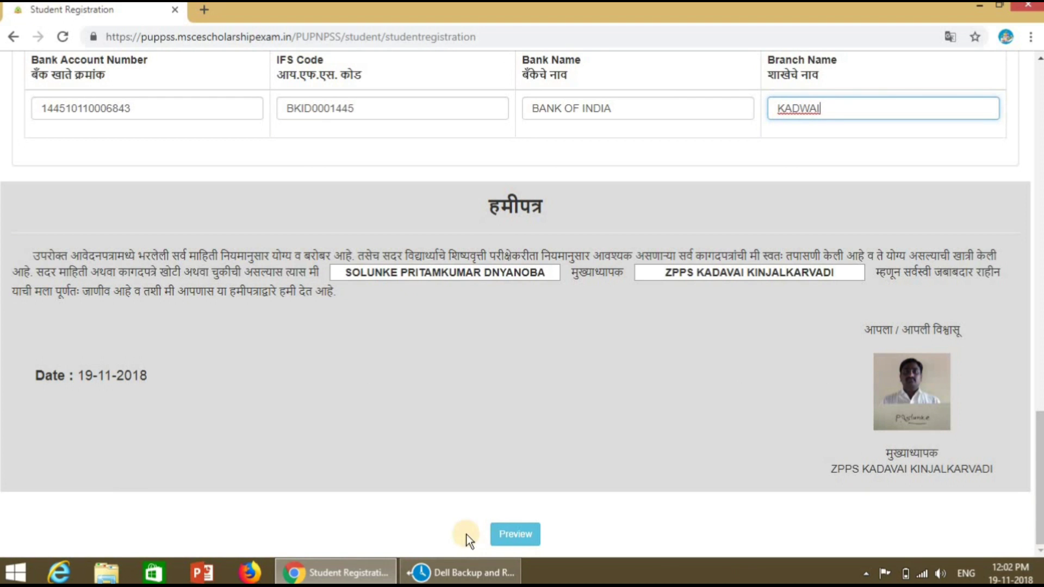
{"action": "left_click", "coordinate": [519, 537]}
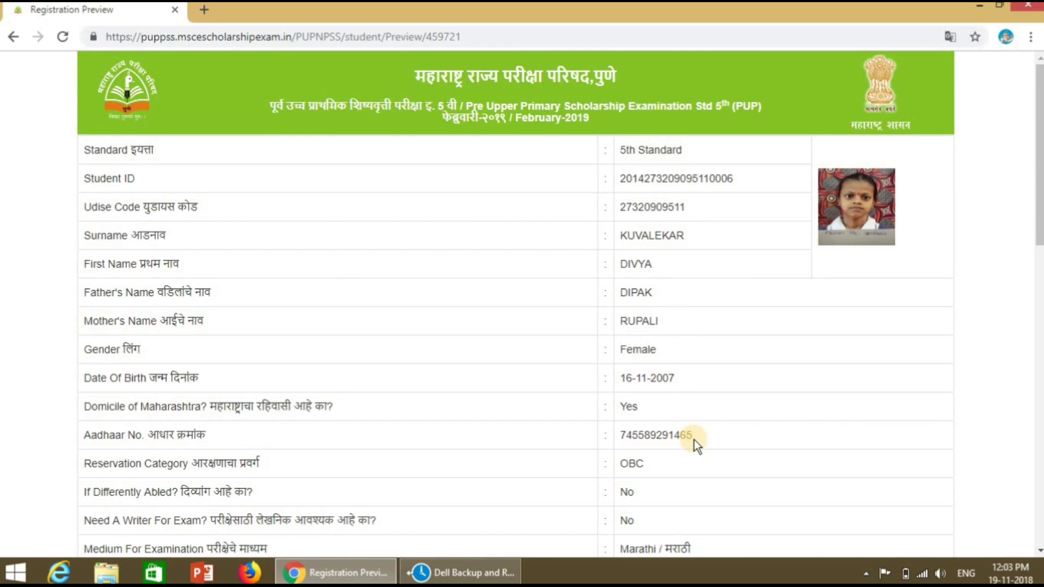
Step: Scroll the Registration Preview down to the bank details and the headmaster's declaration dated 19-11-2018
{"action": "scroll", "coordinate": [694, 439], "scroll_direction": "down", "scroll_amount": 3}
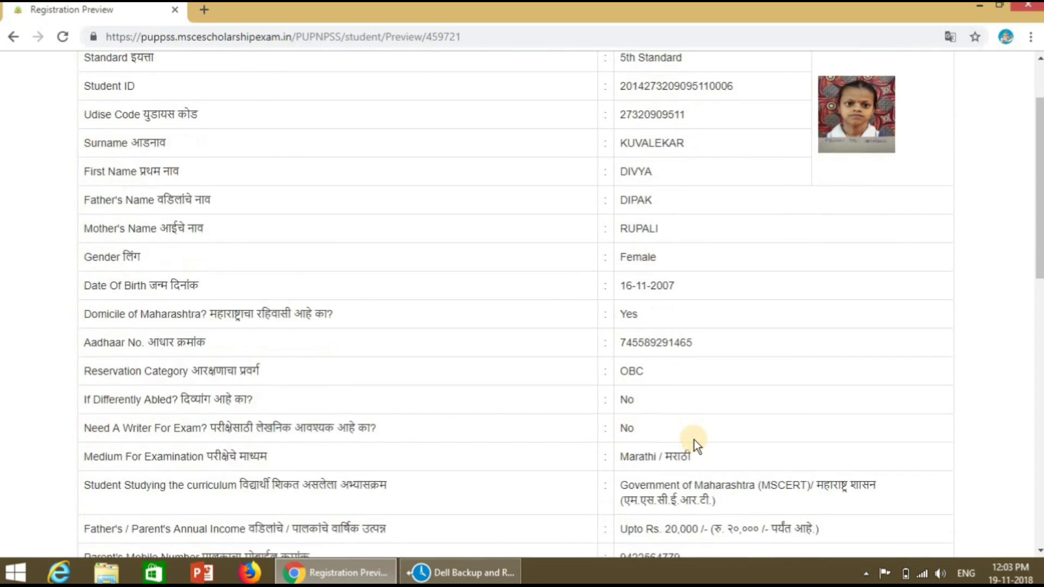
{"action": "scroll", "coordinate": [694, 440], "scroll_direction": "down", "scroll_amount": 1}
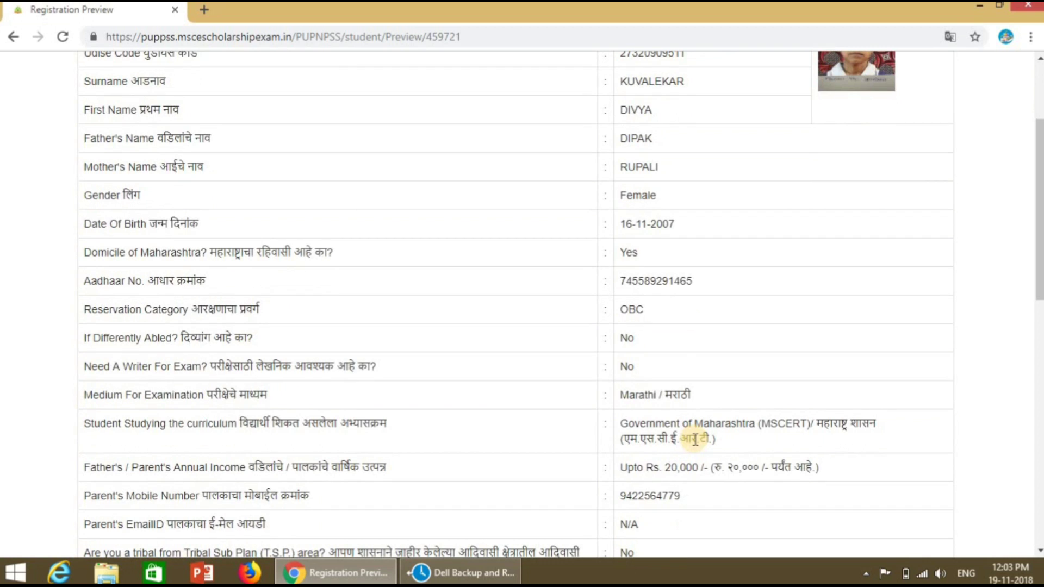
{"action": "scroll", "coordinate": [695, 440], "scroll_direction": "down", "scroll_amount": 2}
{"action": "scroll", "coordinate": [694, 440], "scroll_direction": "down", "scroll_amount": 1}
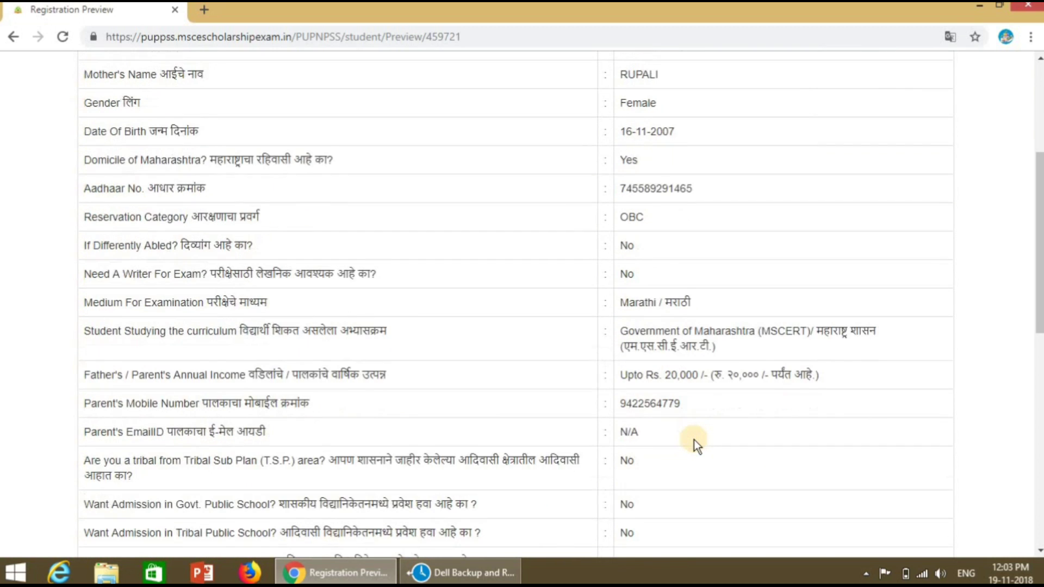
{"action": "scroll", "coordinate": [694, 440], "scroll_direction": "down", "scroll_amount": 4}
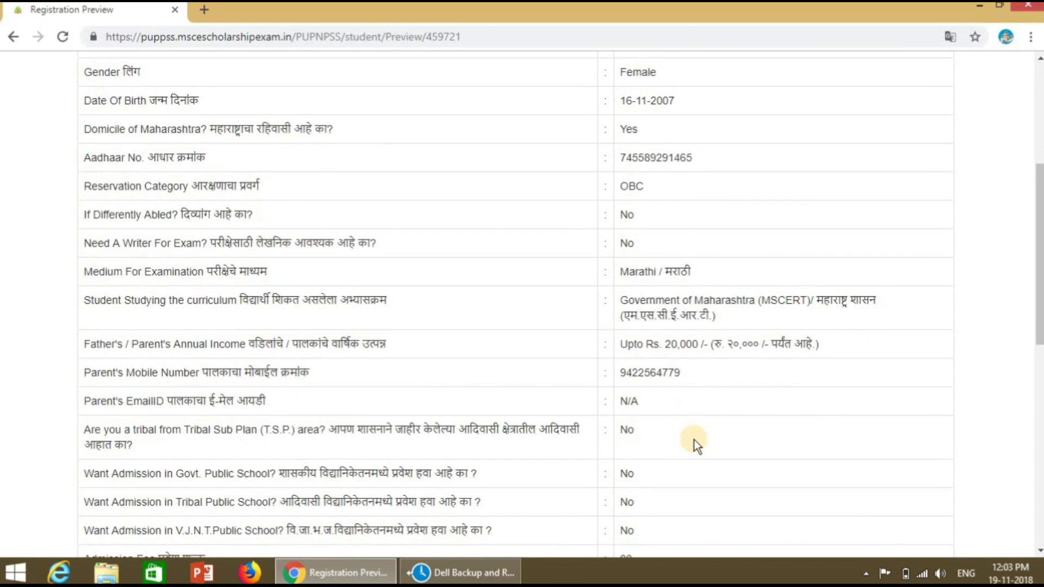
{"action": "scroll", "coordinate": [694, 440], "scroll_direction": "down", "scroll_amount": 5}
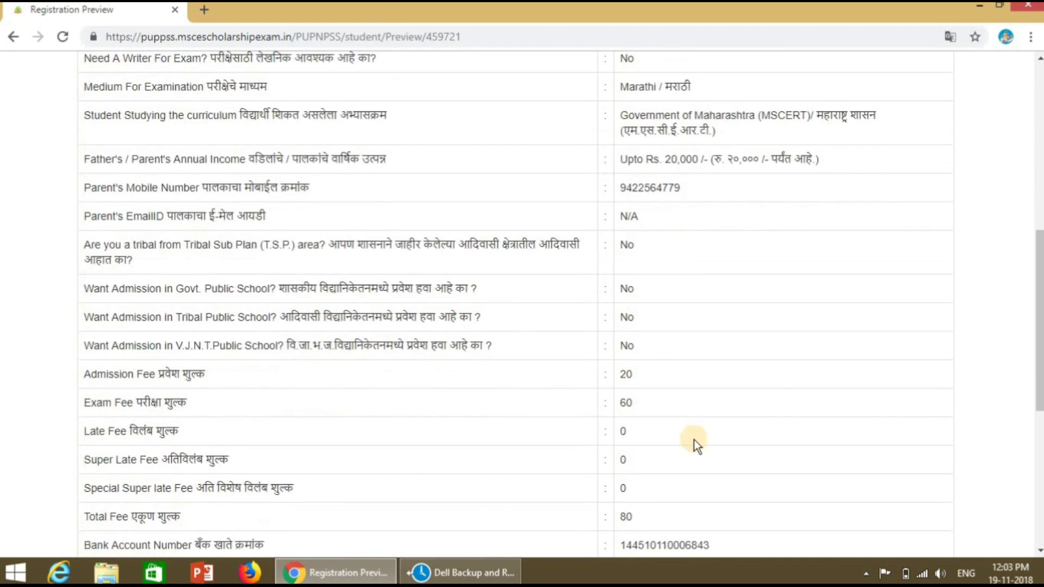
{"action": "scroll", "coordinate": [695, 440], "scroll_direction": "down", "scroll_amount": 5}
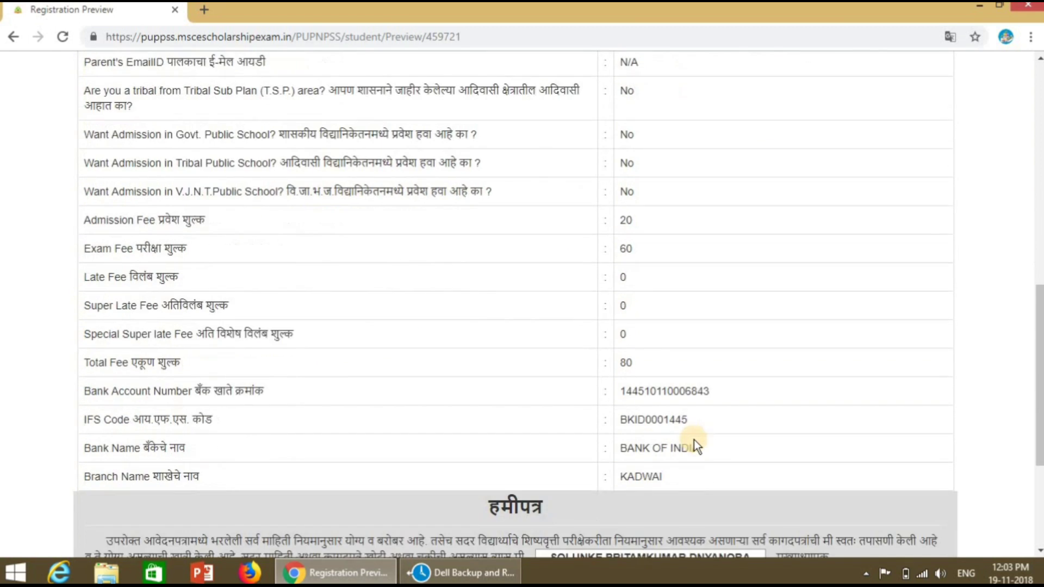
{"action": "scroll", "coordinate": [694, 439], "scroll_direction": "down", "scroll_amount": 5}
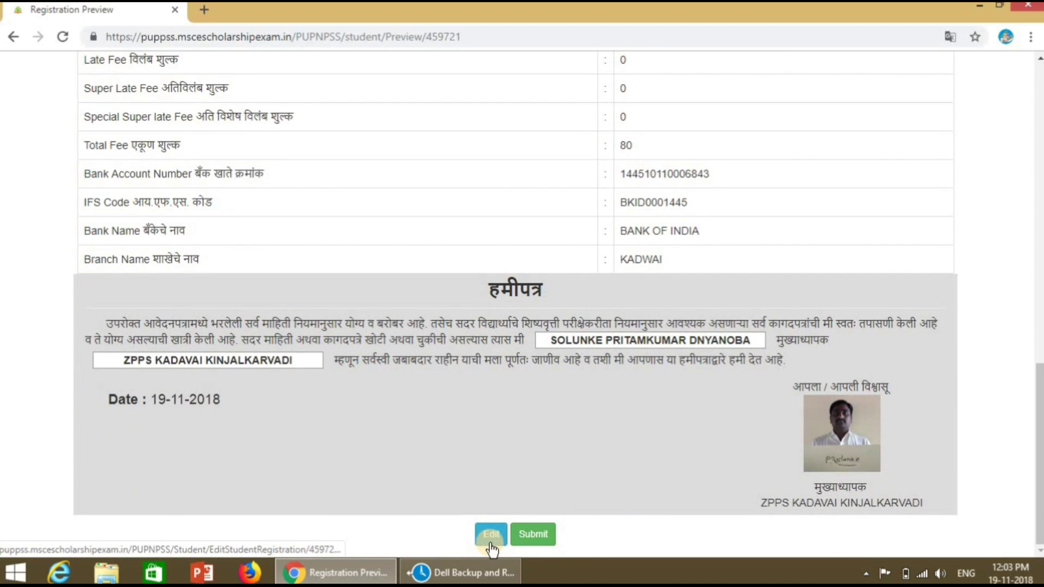
Step: Submit the student's registration, then find the new student in the dashboard's Pending Payment Student List
{"action": "left_click", "coordinate": [535, 541]}
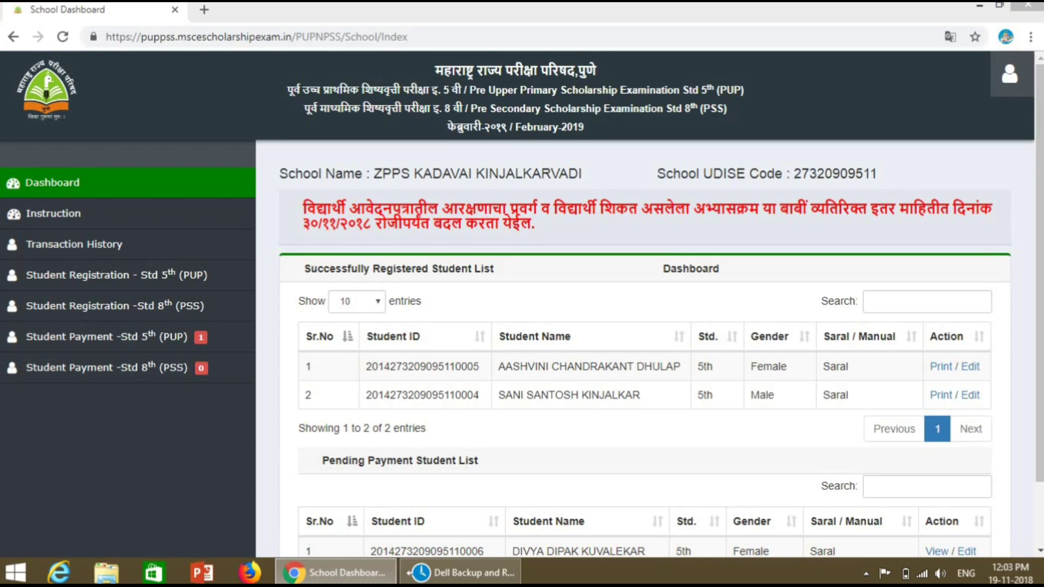
{"action": "left_click", "coordinate": [1038, 550]}
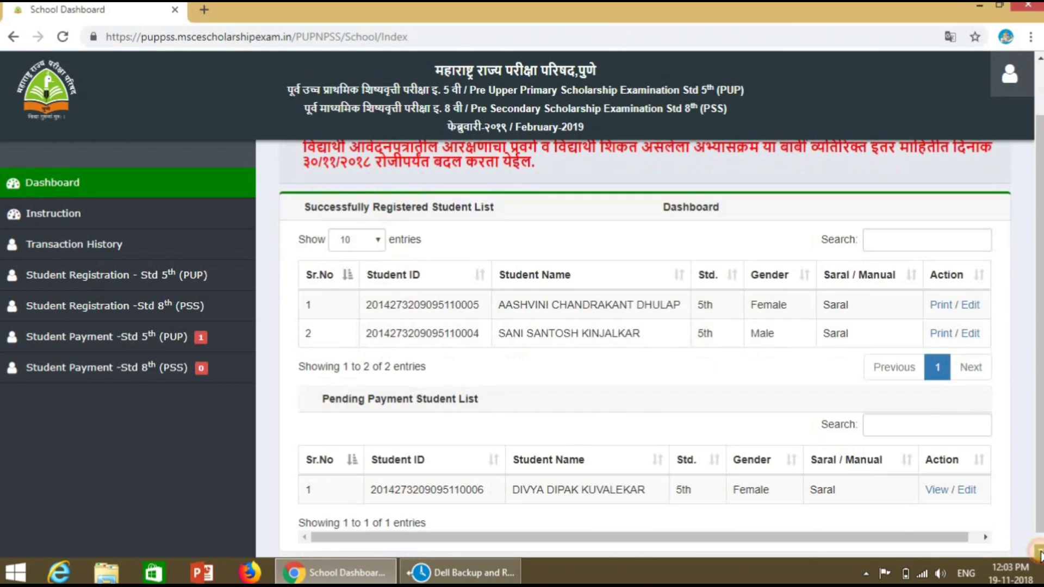